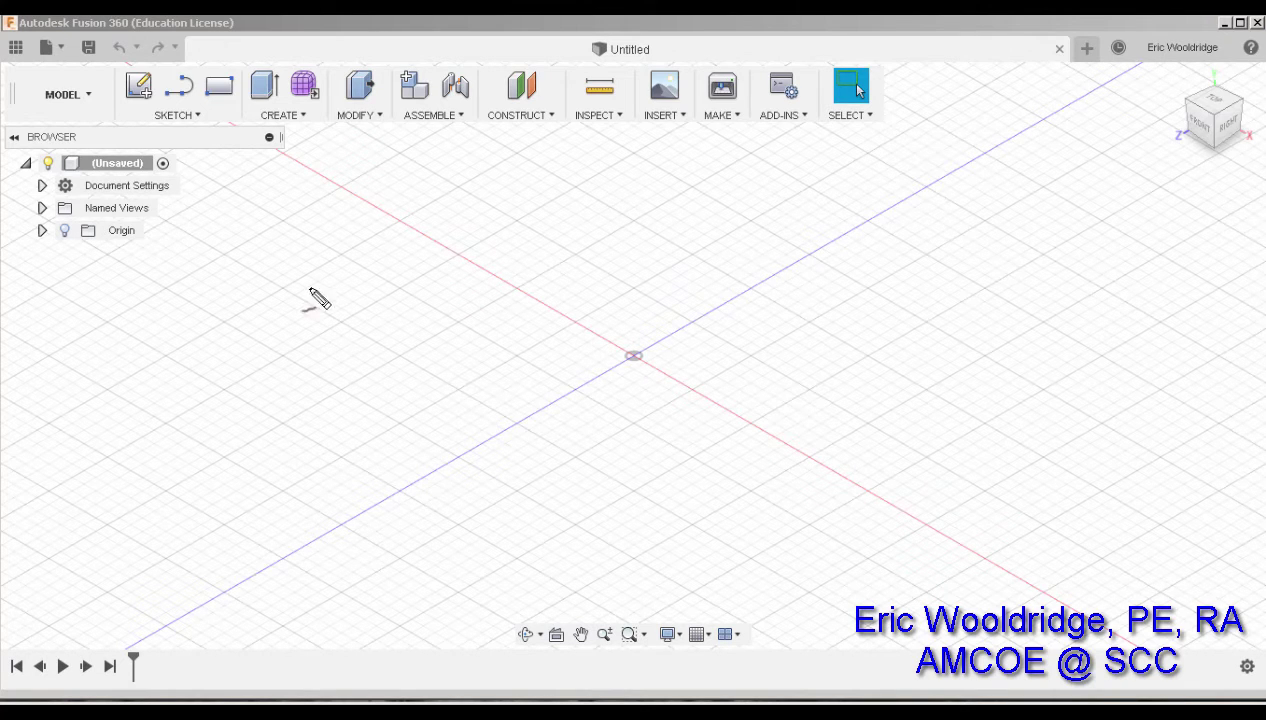
- Annotate the planned plate, tube and MOVE on screen, then clear the annotations
mouse_move(309, 347)
left_mouse_down()
mouse_move(690, 355)
mouse_move(667, 315)
mouse_move(310, 297)
left_mouse_up()
mouse_move(772, 241)
left_mouse_down()
mouse_move(839, 513)
mouse_move(687, 368)
left_mouse_up()
mouse_move(716, 302)
left_mouse_down()
mouse_move(820, 466)
mouse_move(899, 325)
mouse_move(723, 314)
left_mouse_up()
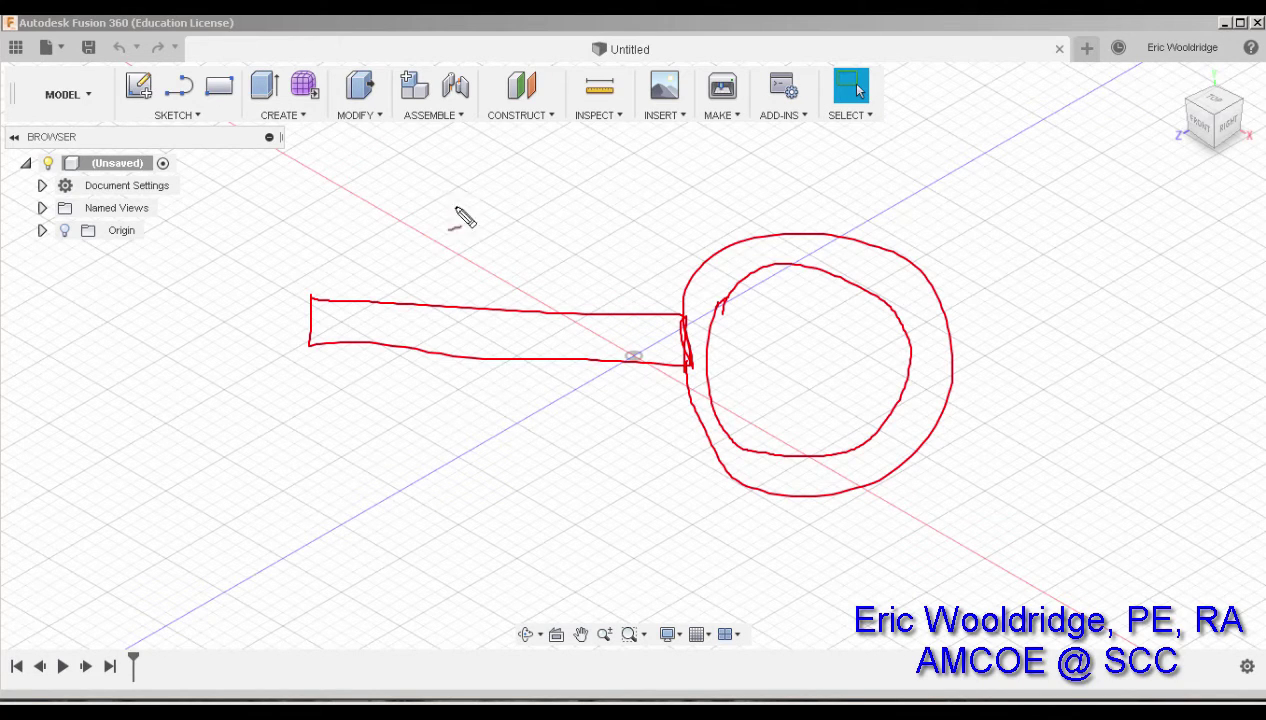
mouse_move(487, 200)
left_mouse_down()
mouse_move(499, 240)
mouse_move(541, 198)
mouse_move(615, 212)
left_mouse_up()
mouse_move(255, 510)
left_mouse_down()
mouse_move(527, 502)
mouse_move(479, 474)
mouse_move(262, 487)
left_mouse_up()
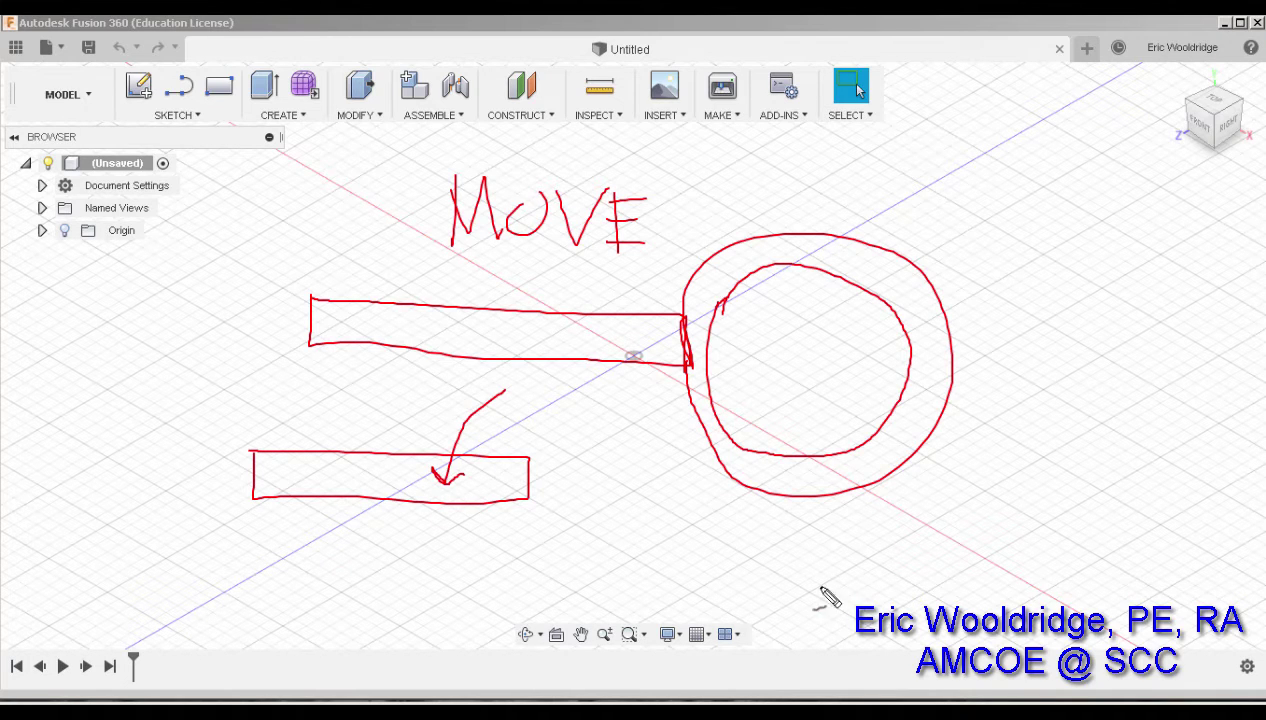
mouse_move(836, 600)
left_mouse_down()
mouse_move(833, 555)
mouse_move(863, 537)
mouse_move(789, 571)
mouse_move(889, 597)
mouse_move(848, 539)
mouse_move(800, 555)
left_mouse_up()
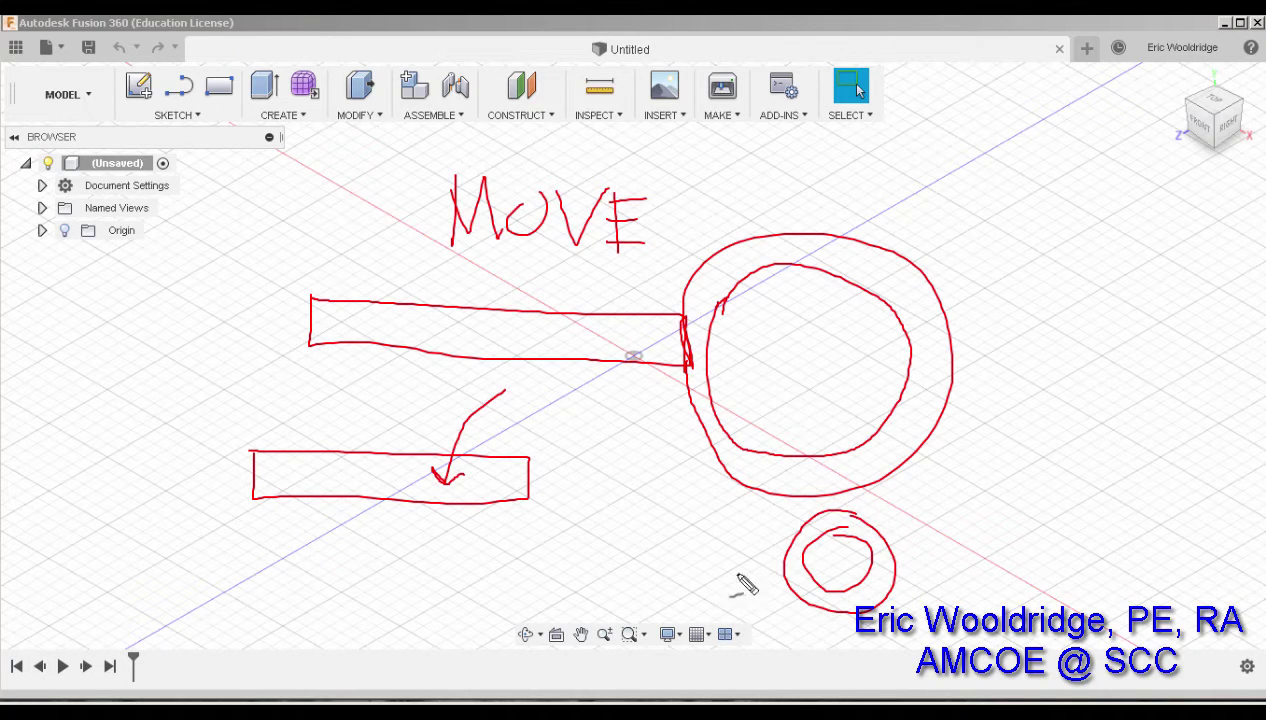
mouse_move(682, 578)
left_mouse_down()
mouse_move(805, 580)
mouse_move(638, 474)
mouse_move(560, 474)
left_mouse_up()
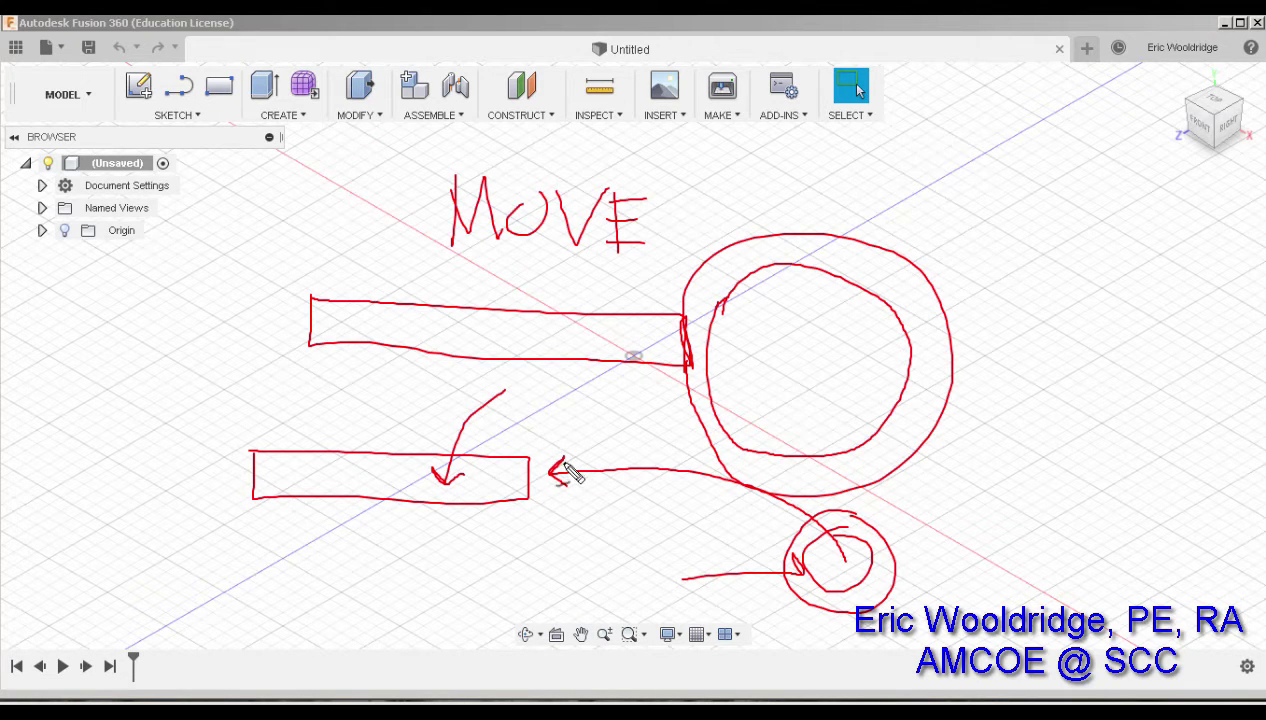
key("Escape")
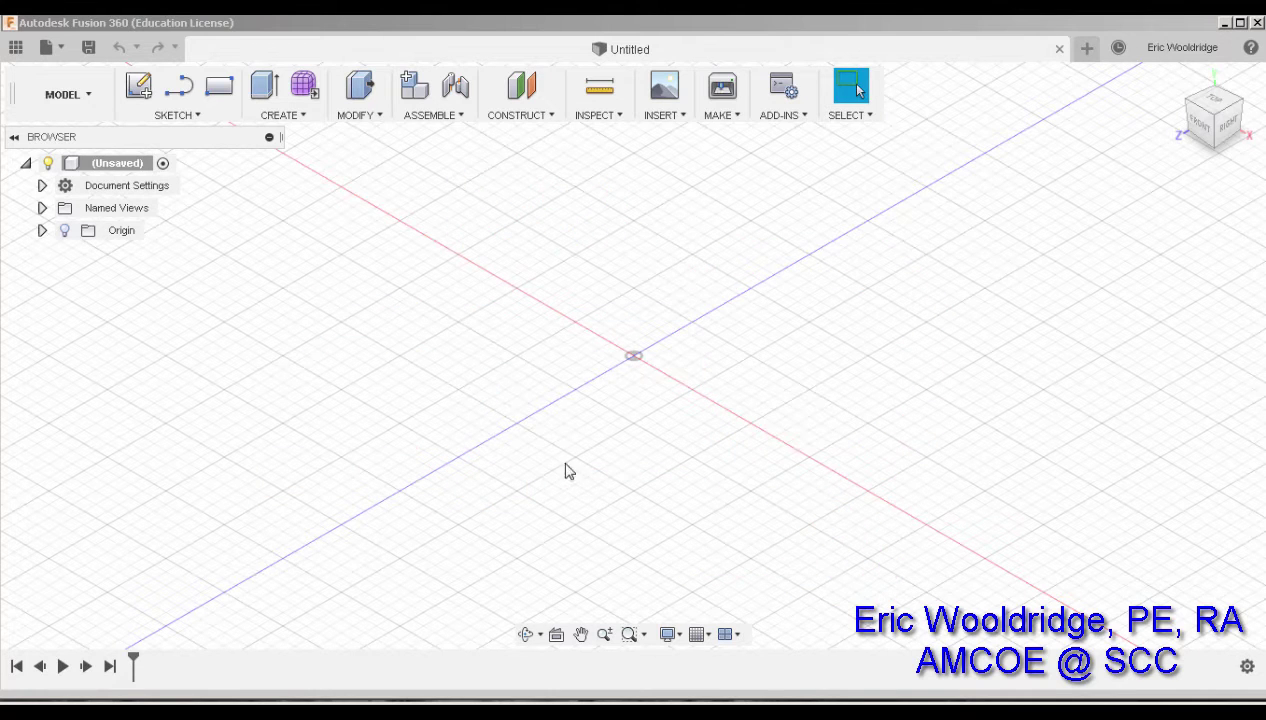
- Sketch a thin 105 × 5 mm rectangle on the XY plane
left_click(174, 116)
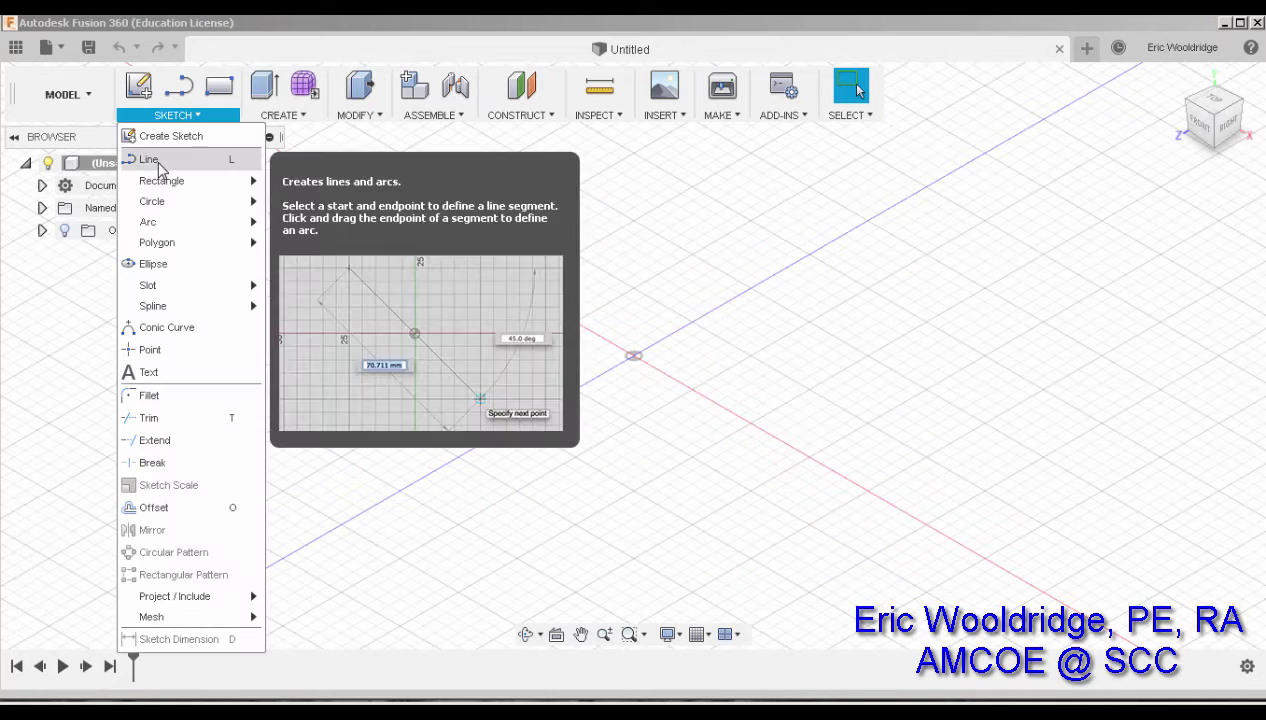
left_click(172, 136)
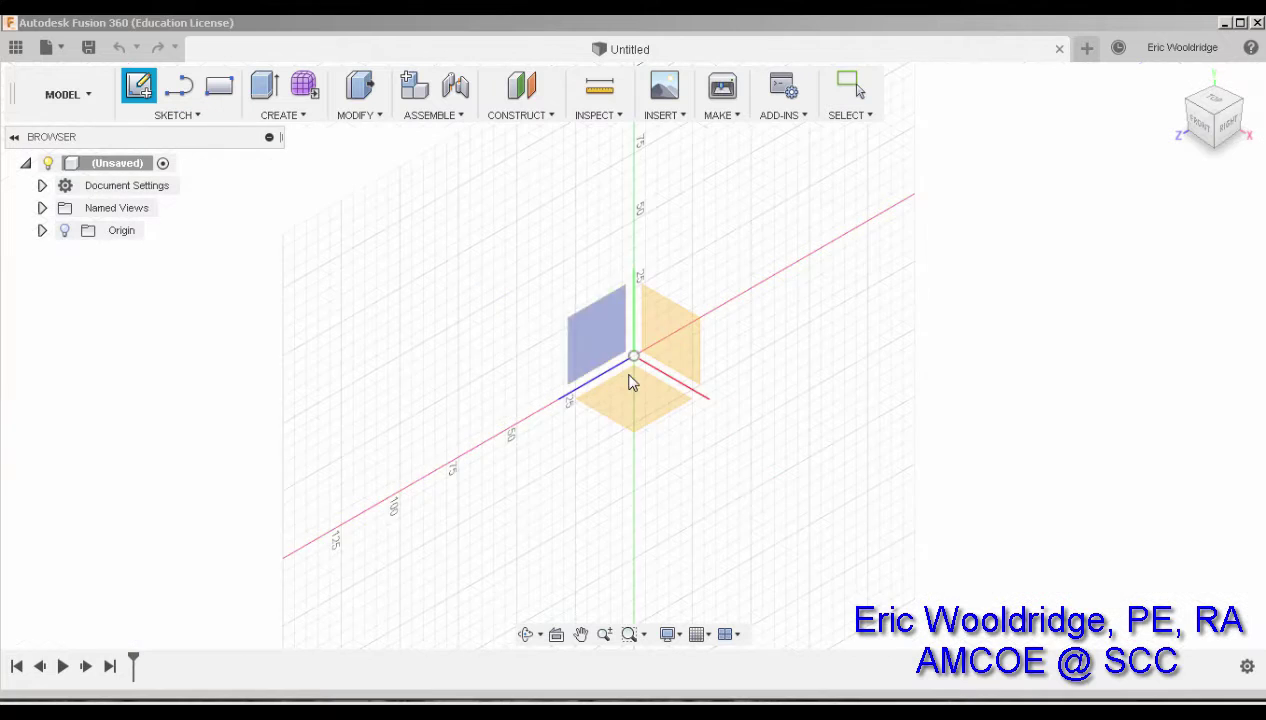
left_click(660, 415)
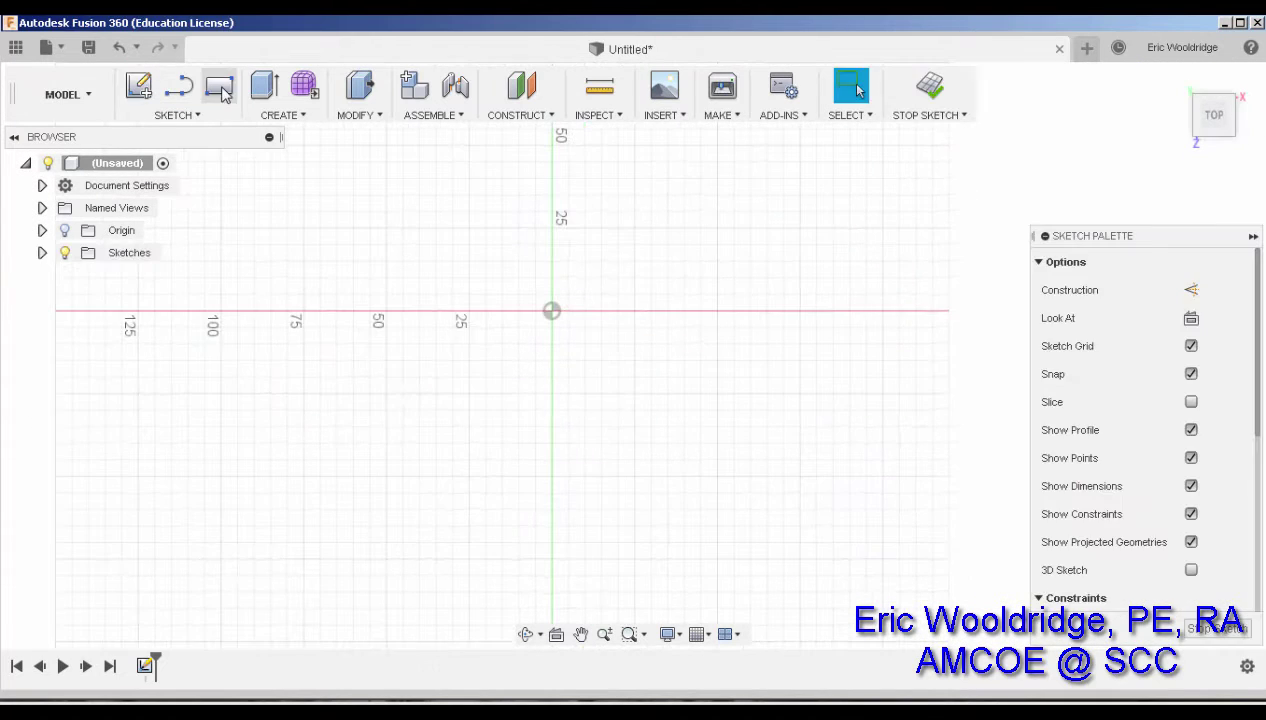
key("r")
left_click(287, 360)
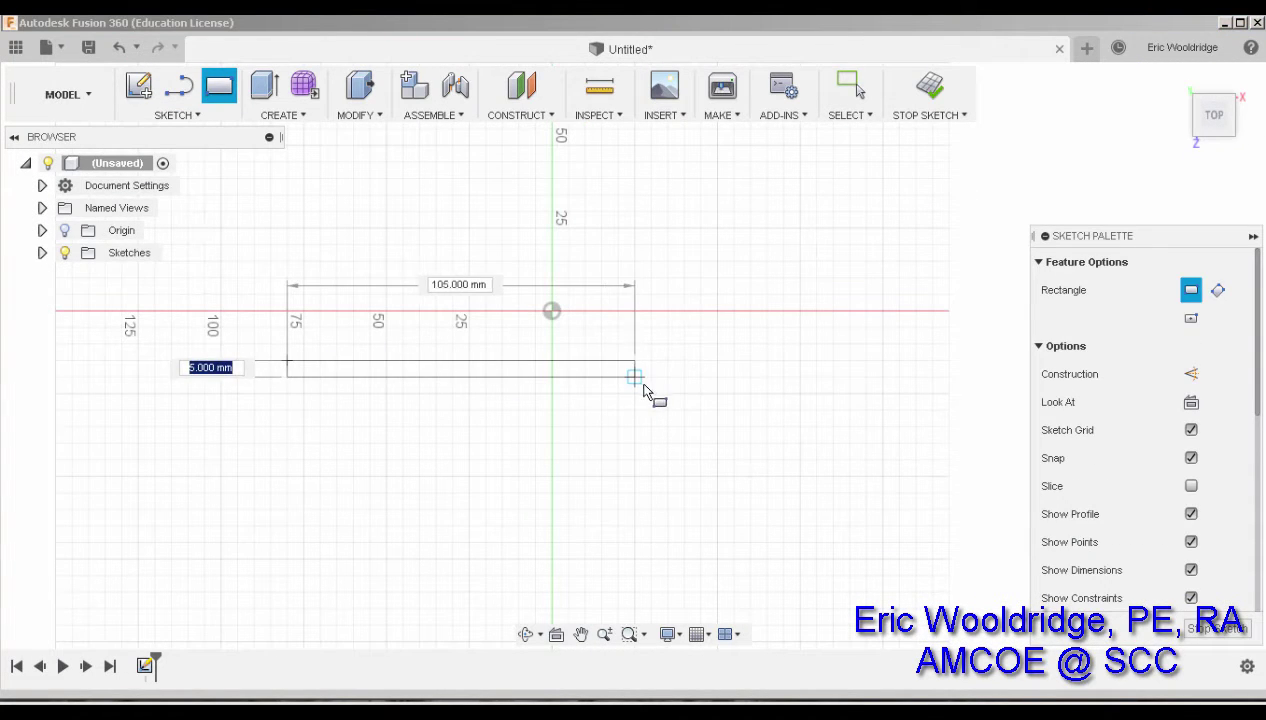
left_click(658, 382)
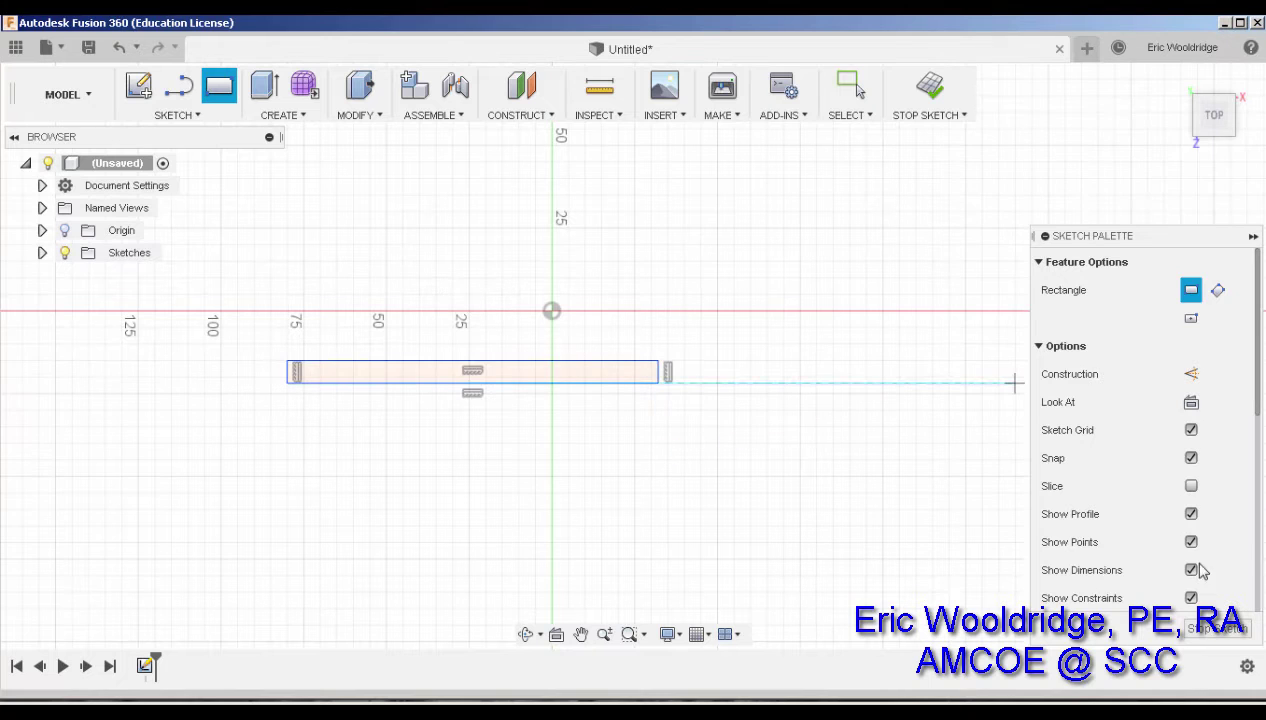
left_click(1220, 629)
- Extrude the rectangle 60 mm upward into a new solid plate body
left_click(263, 85)
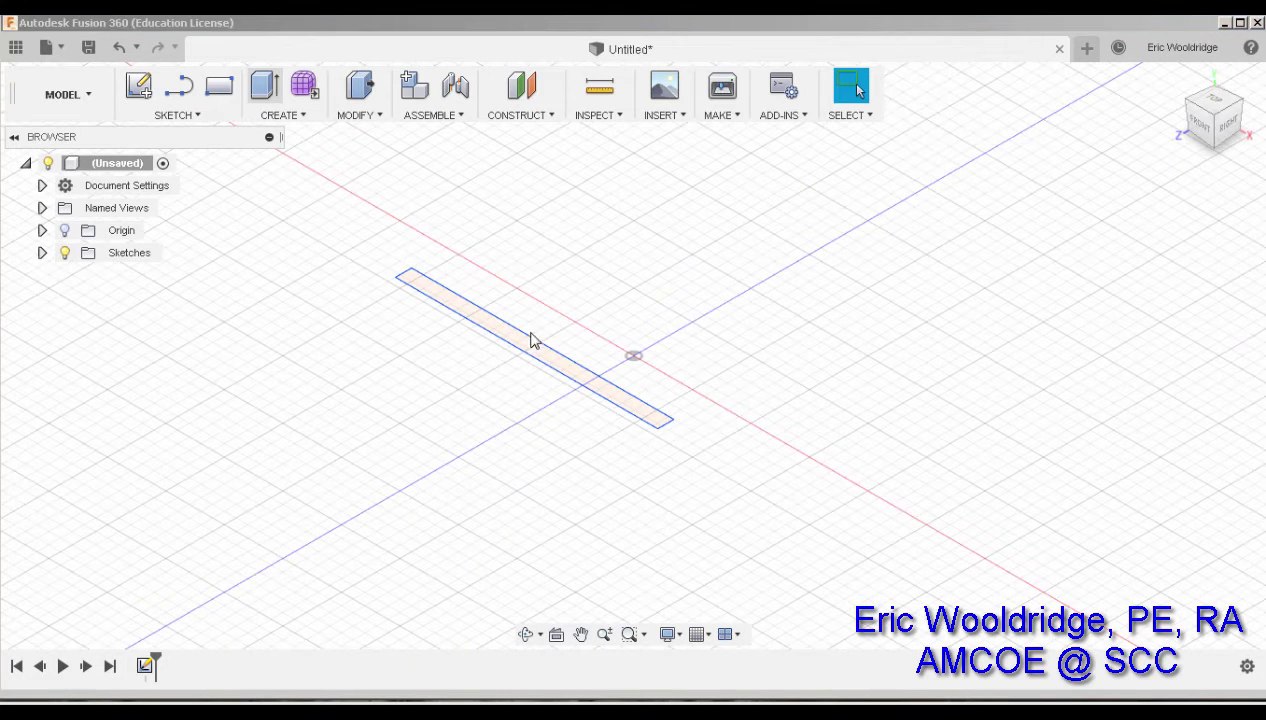
left_click_drag(535, 332, 533, 170)
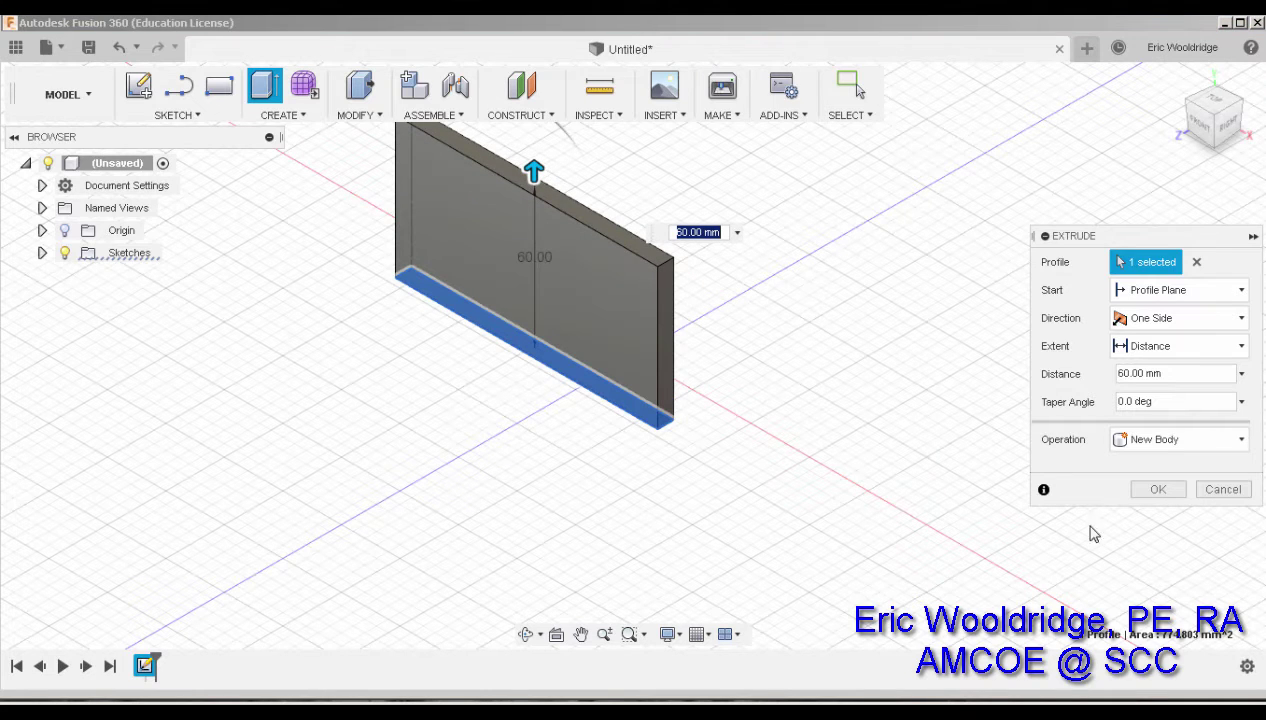
left_click(1158, 489)
middle_click_drag(687, 362, 590, 390)
middle_click_drag(676, 384, 667, 424, "shift")
- Sketch an outer and a smaller inner centre-diameter circle on one centre beside the plate
left_click(178, 85)
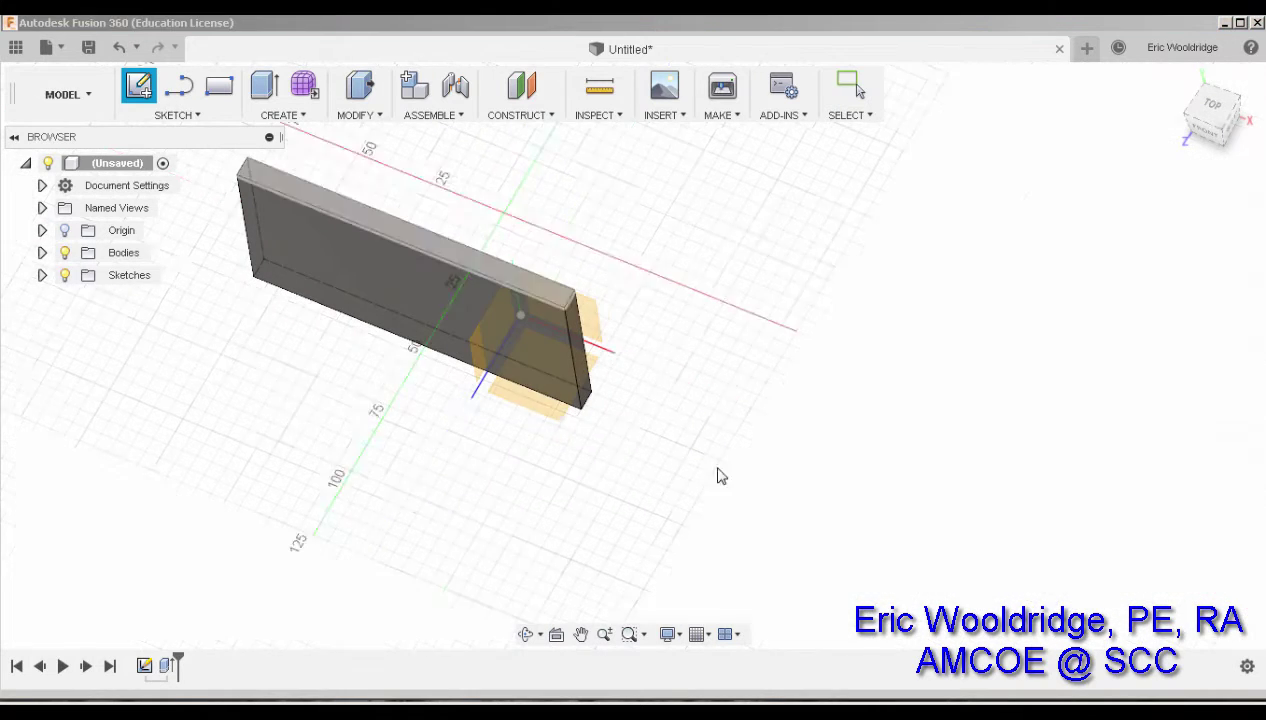
left_click(572, 410)
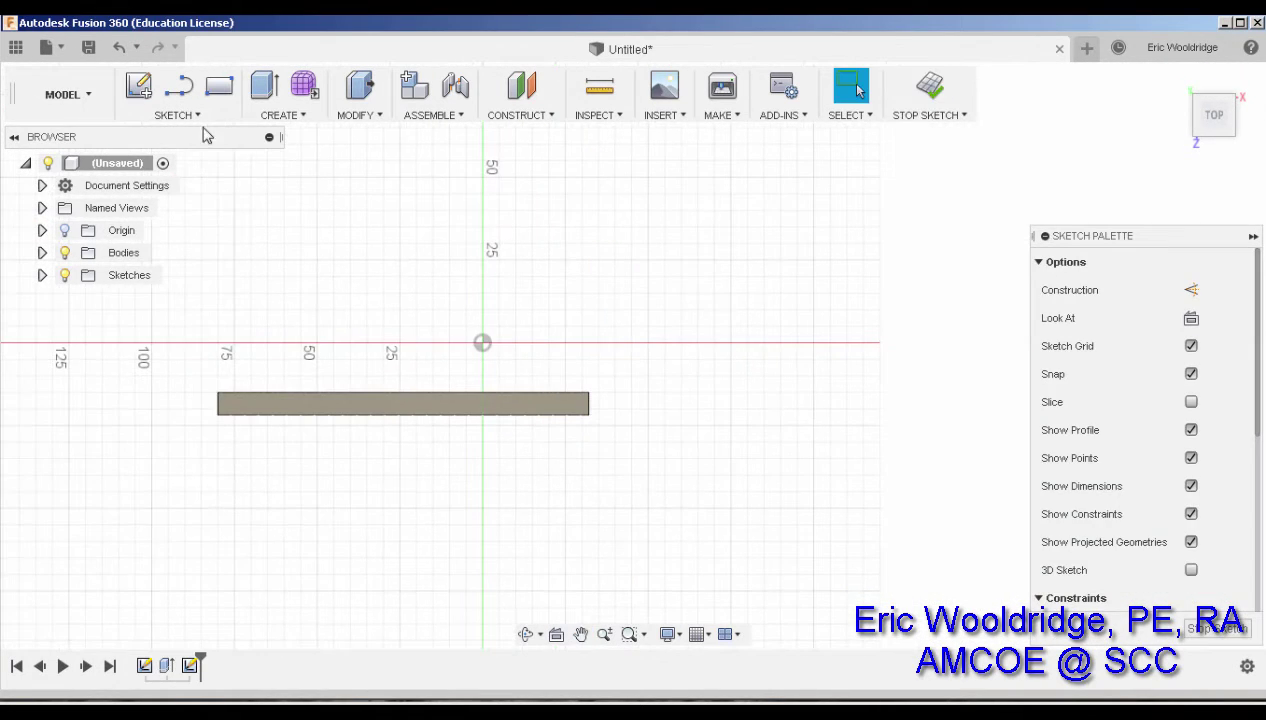
left_click(185, 115)
mouse_move(165, 205)
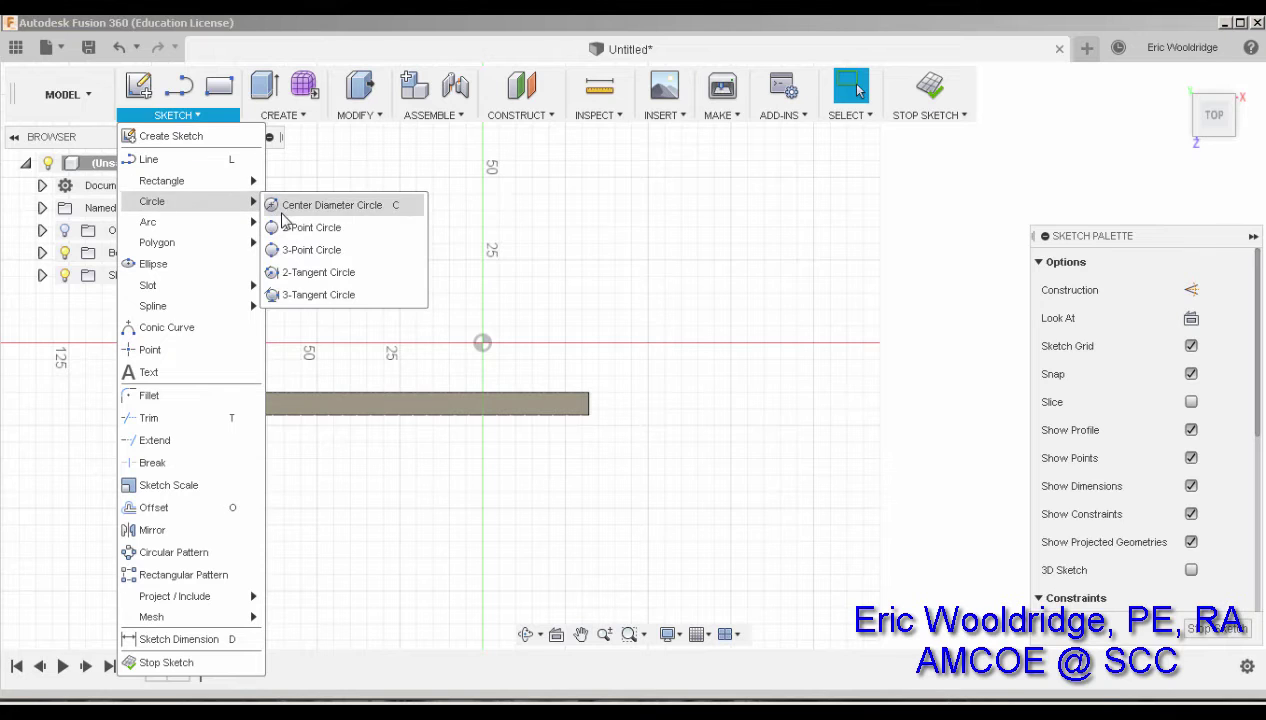
left_click(300, 207)
left_click(829, 375)
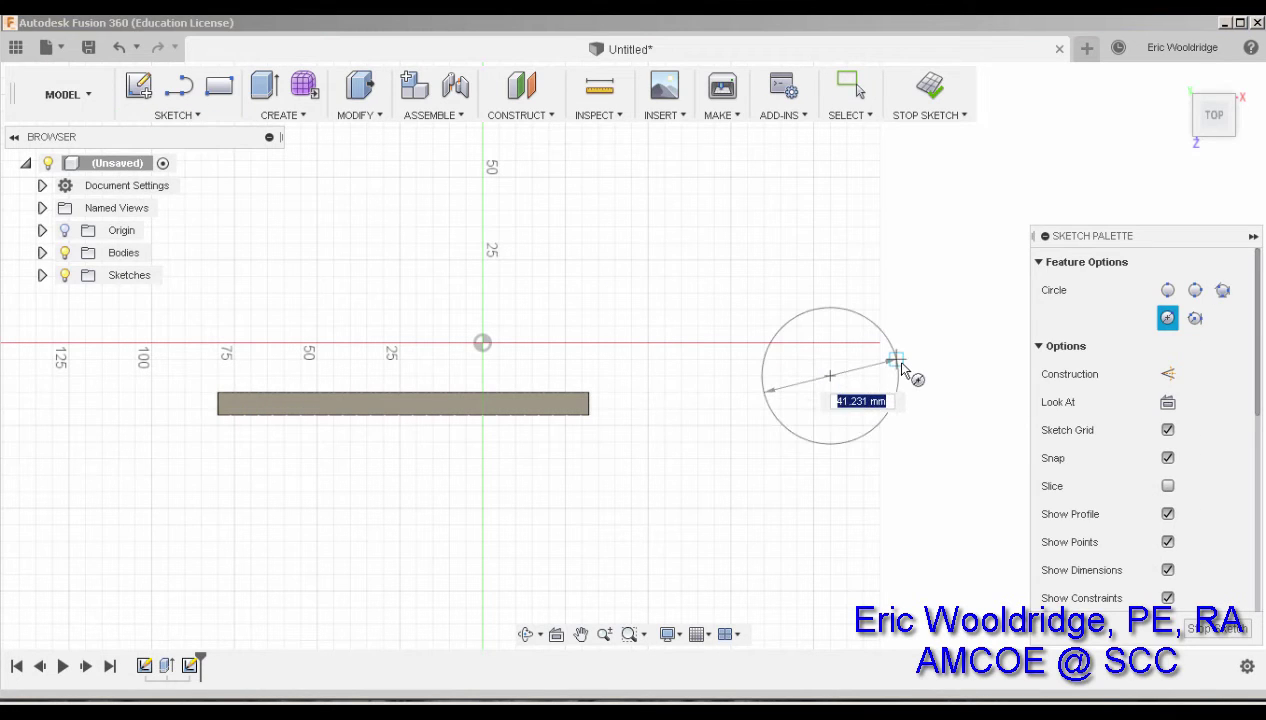
left_click(894, 362)
left_click(830, 376)
left_click(879, 398)
left_click(930, 87)
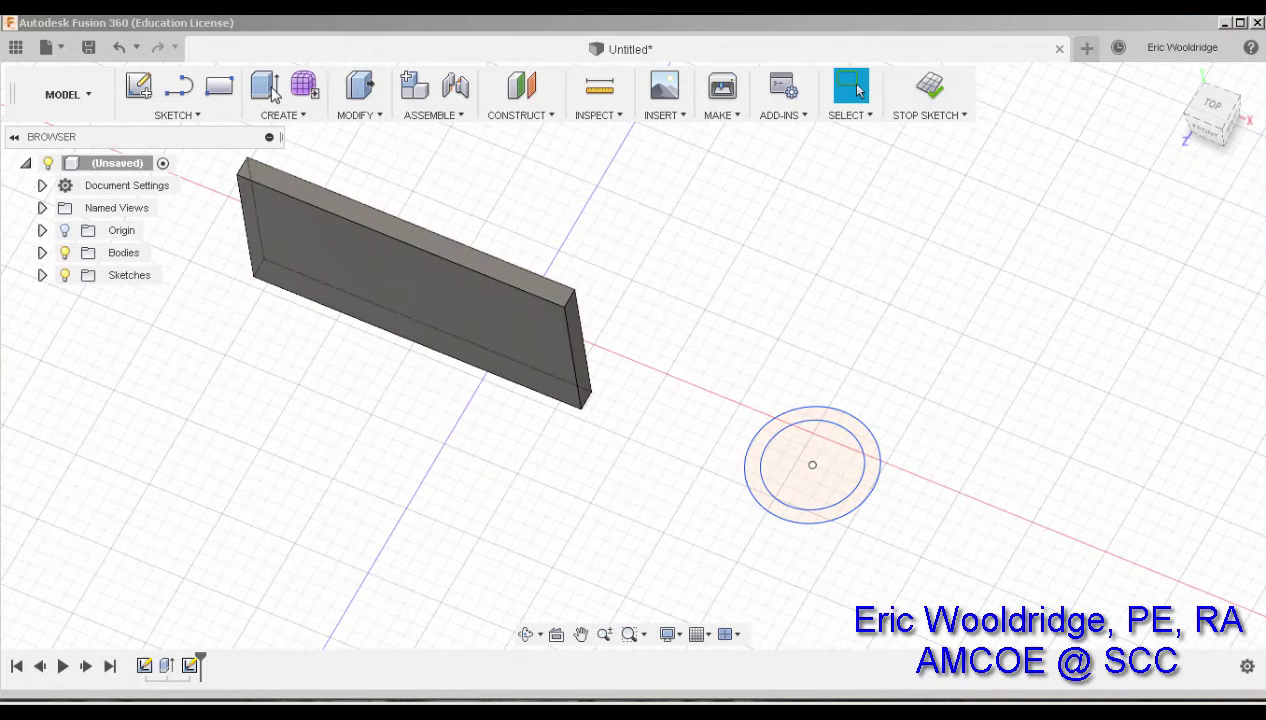
- Extrude the ring between the circles 85 mm downward into a hollow tube body
key("e")
left_click(849, 430)
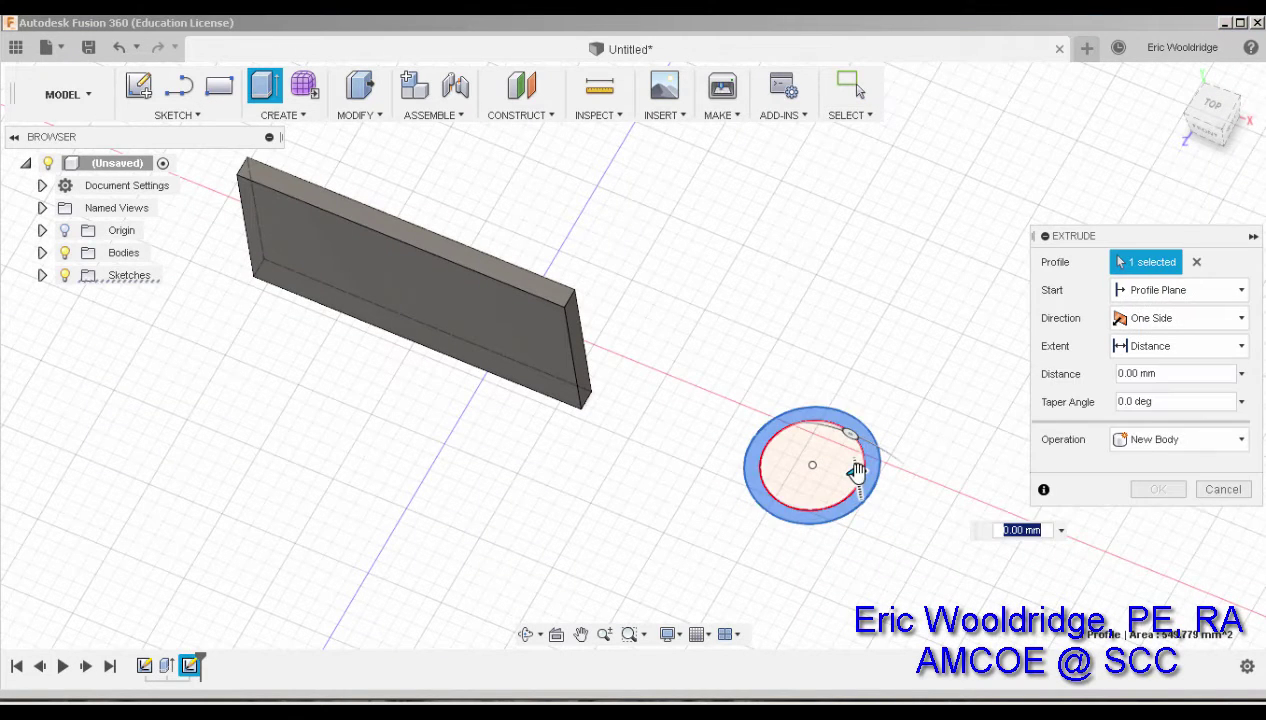
left_click_drag(855, 470, 910, 612)
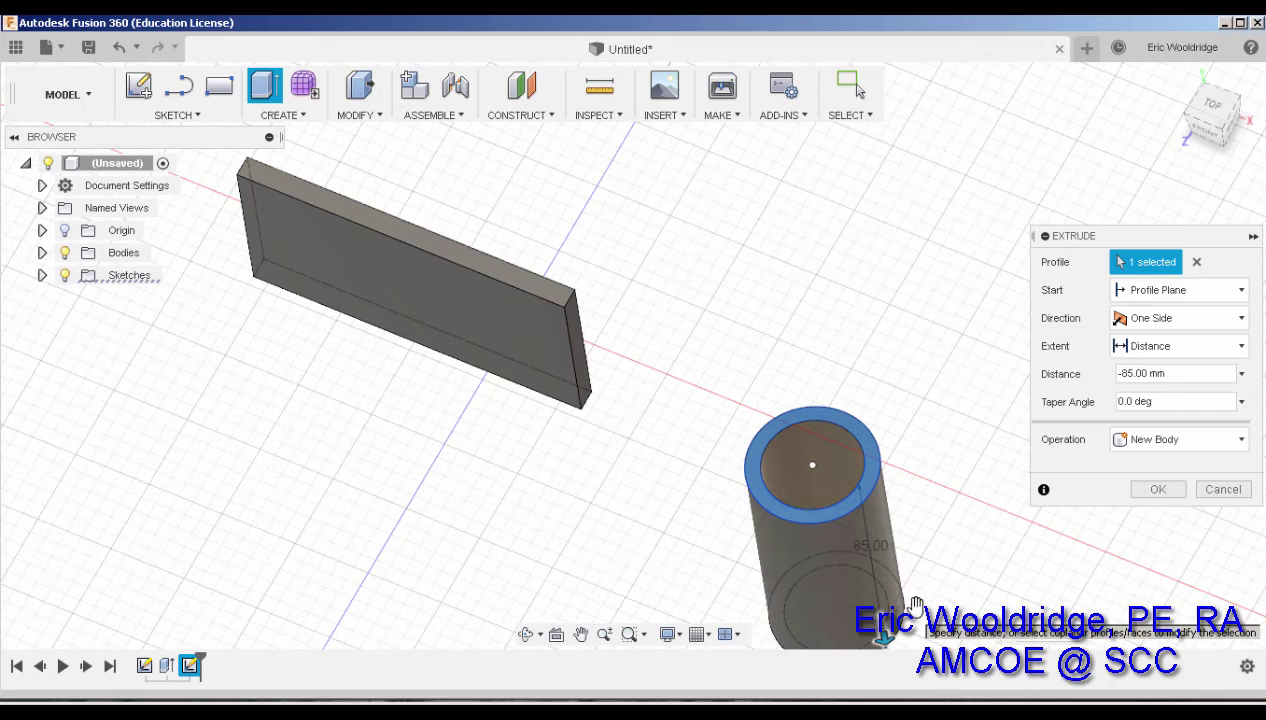
left_click(1157, 489)
middle_click_drag(999, 438, 968, 418)
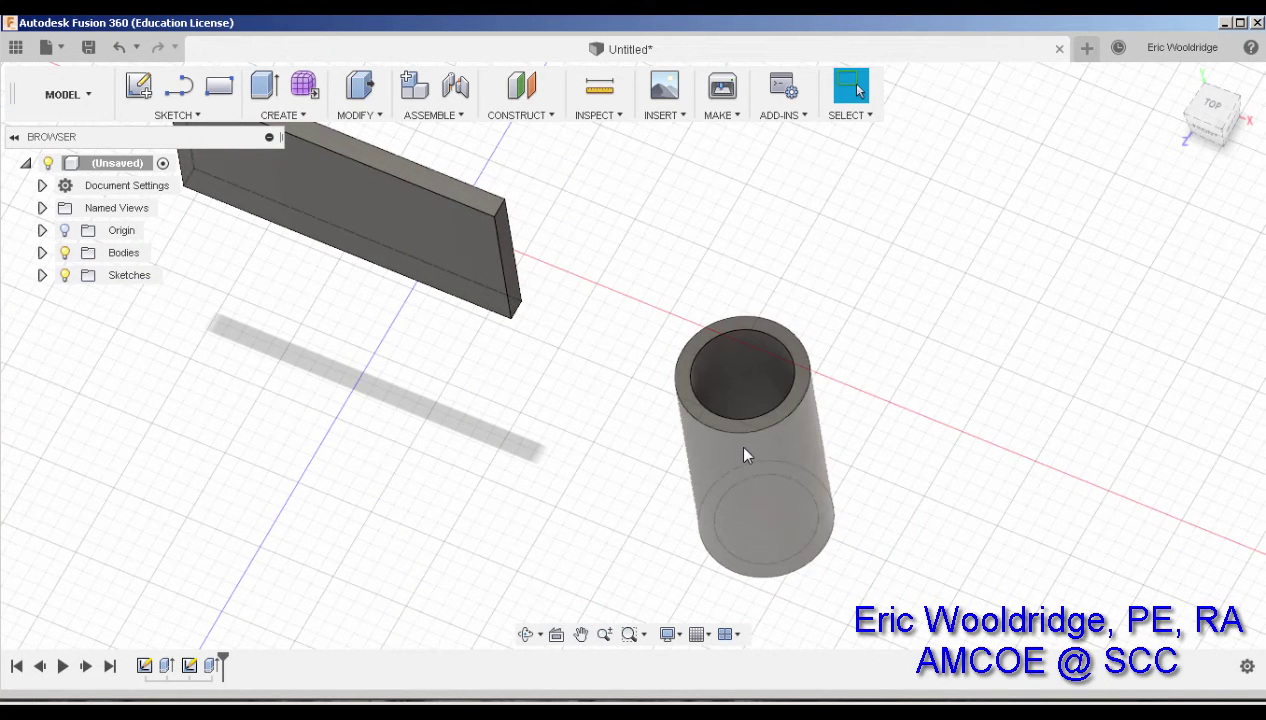
middle_click_drag(740, 445, 680, 440, "shift")
left_click(42, 252)
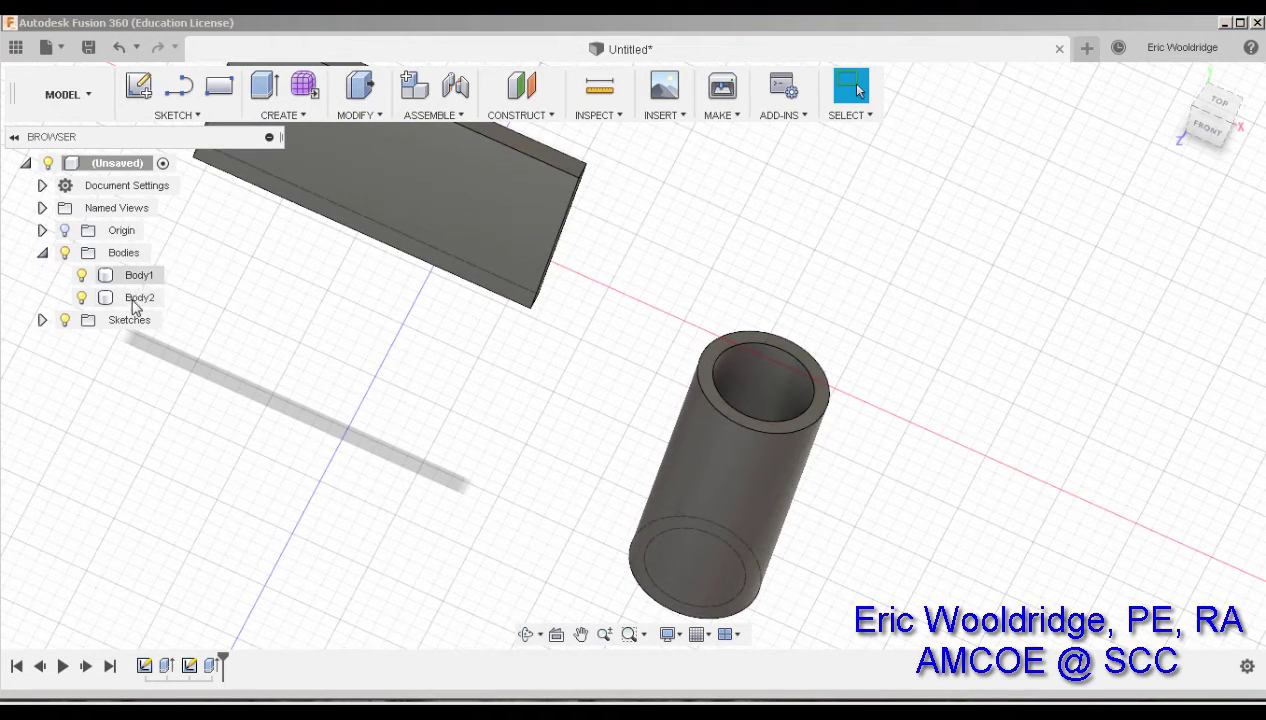
left_click(42, 252)
mouse_move(705, 420)
middle_mouse_down("shift")
mouse_move(685, 352)
mouse_move(726, 430)
mouse_move(713, 437)
middle_mouse_up("shift")
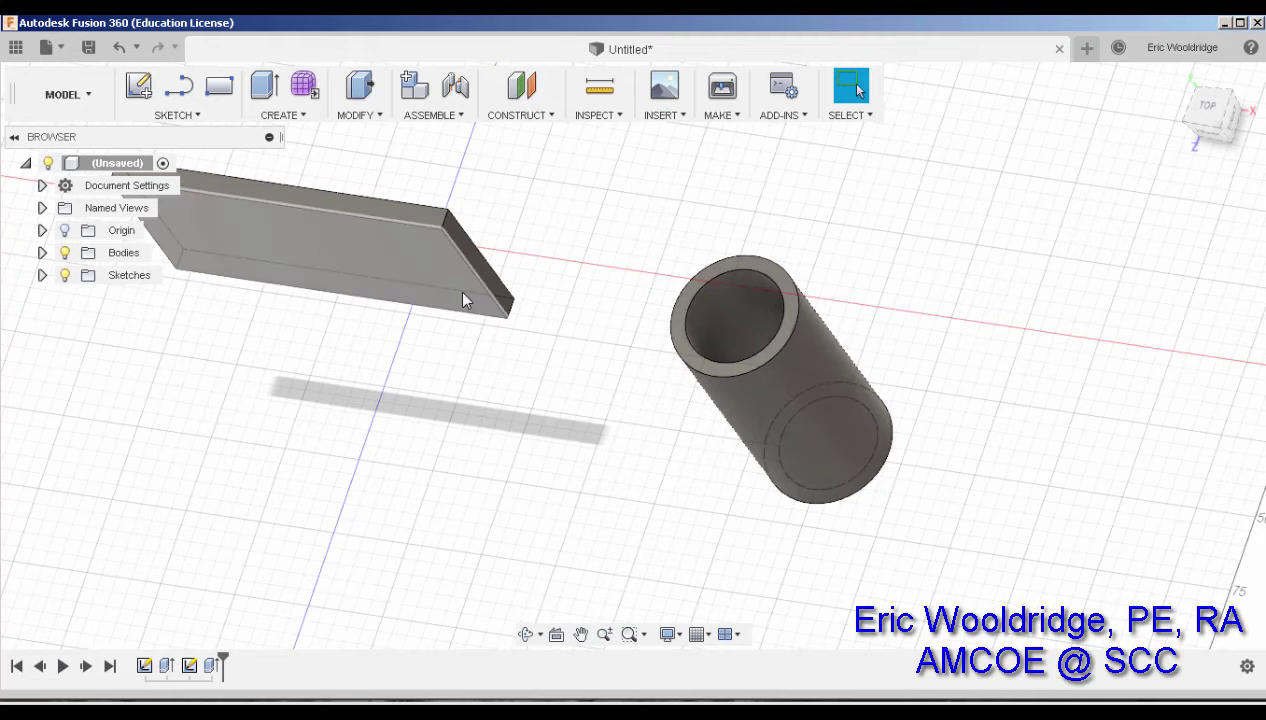
- Select the tube for Move/Copy and slide it 10 mm, then 45 mm toward the plate
left_click(362, 116)
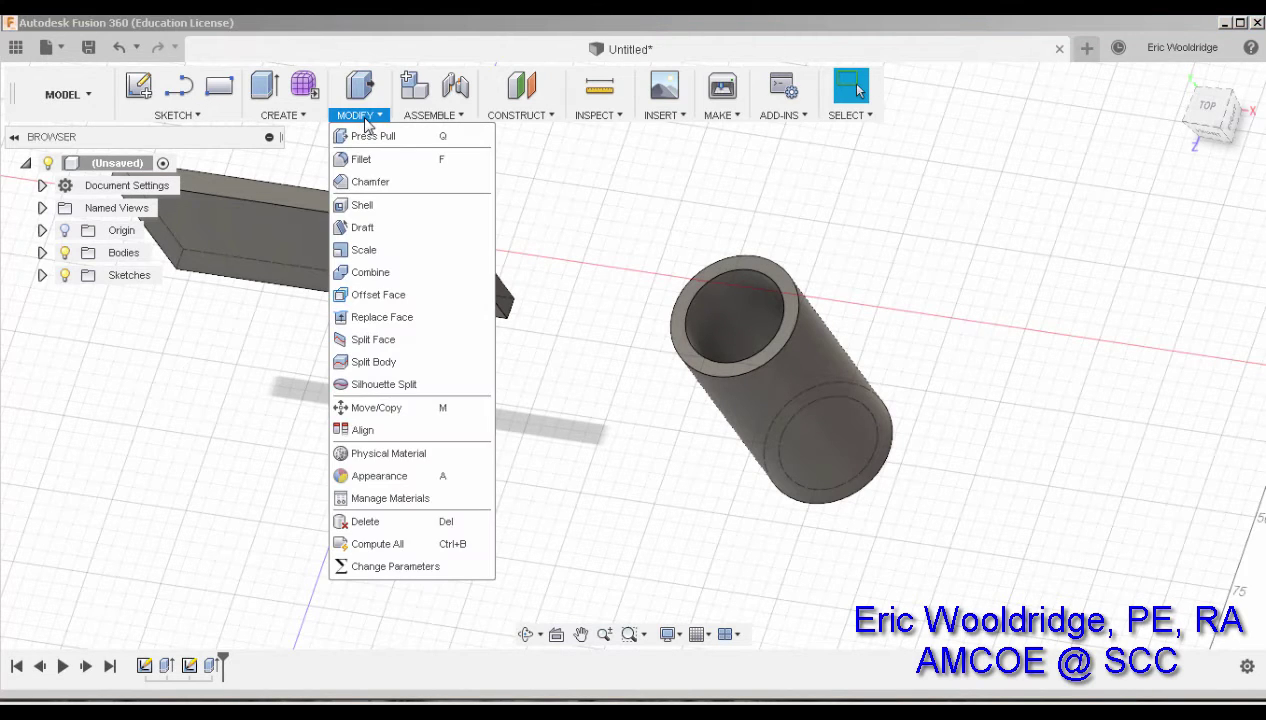
left_click(376, 407)
left_click(771, 402)
left_click(768, 408)
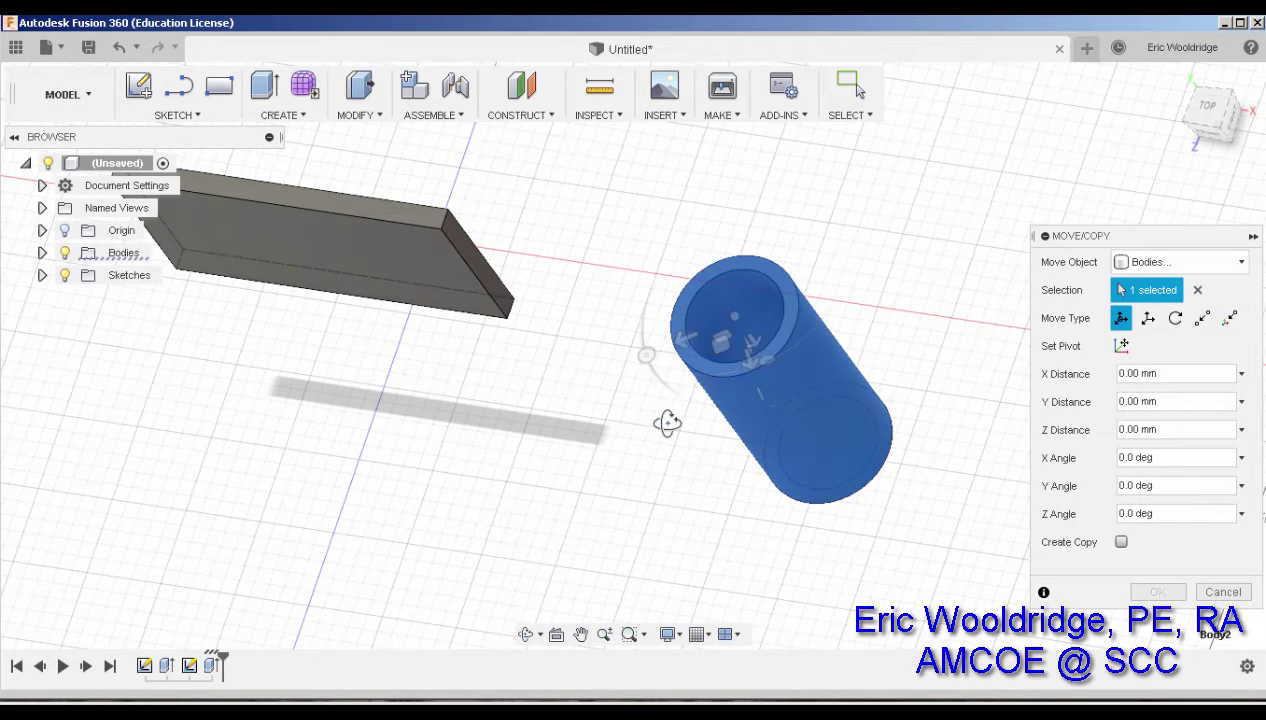
middle_click_drag(667, 424, 724, 403, "shift")
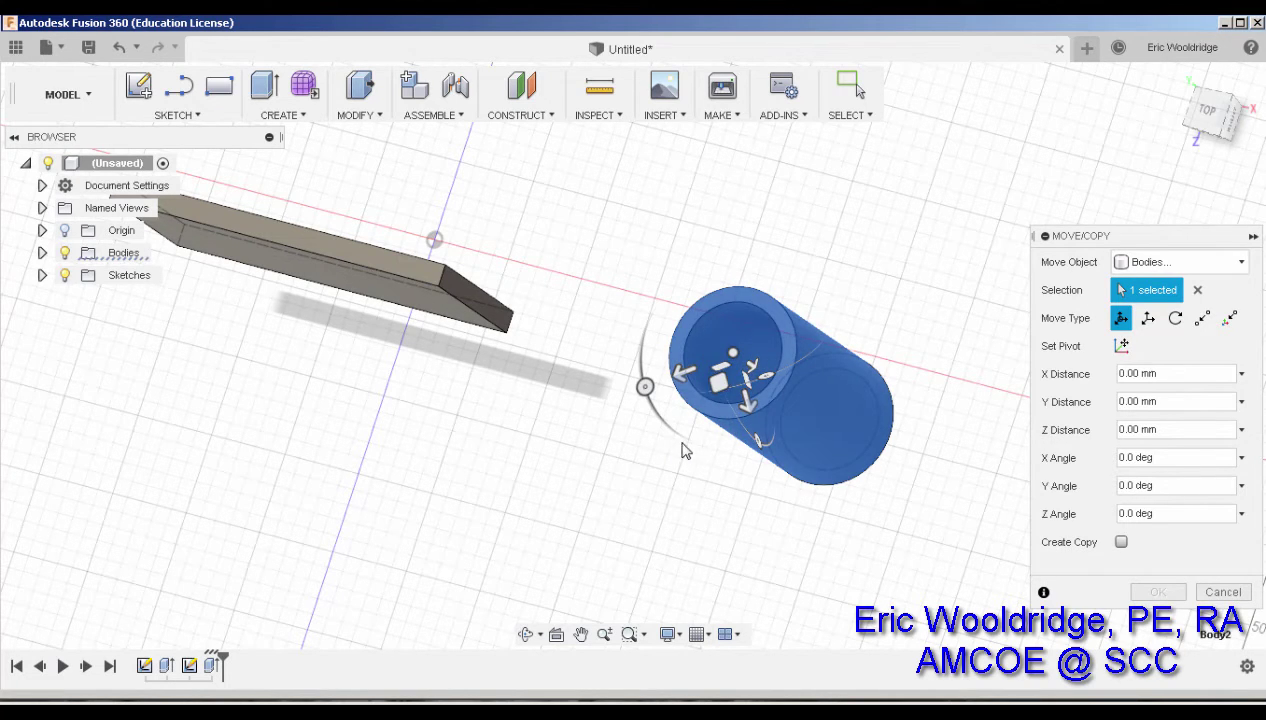
left_click_drag(683, 372, 515, 432)
mouse_move(791, 418)
middle_mouse_down("shift")
mouse_move(775, 400)
mouse_move(757, 412)
mouse_move(766, 418)
middle_mouse_up("shift")
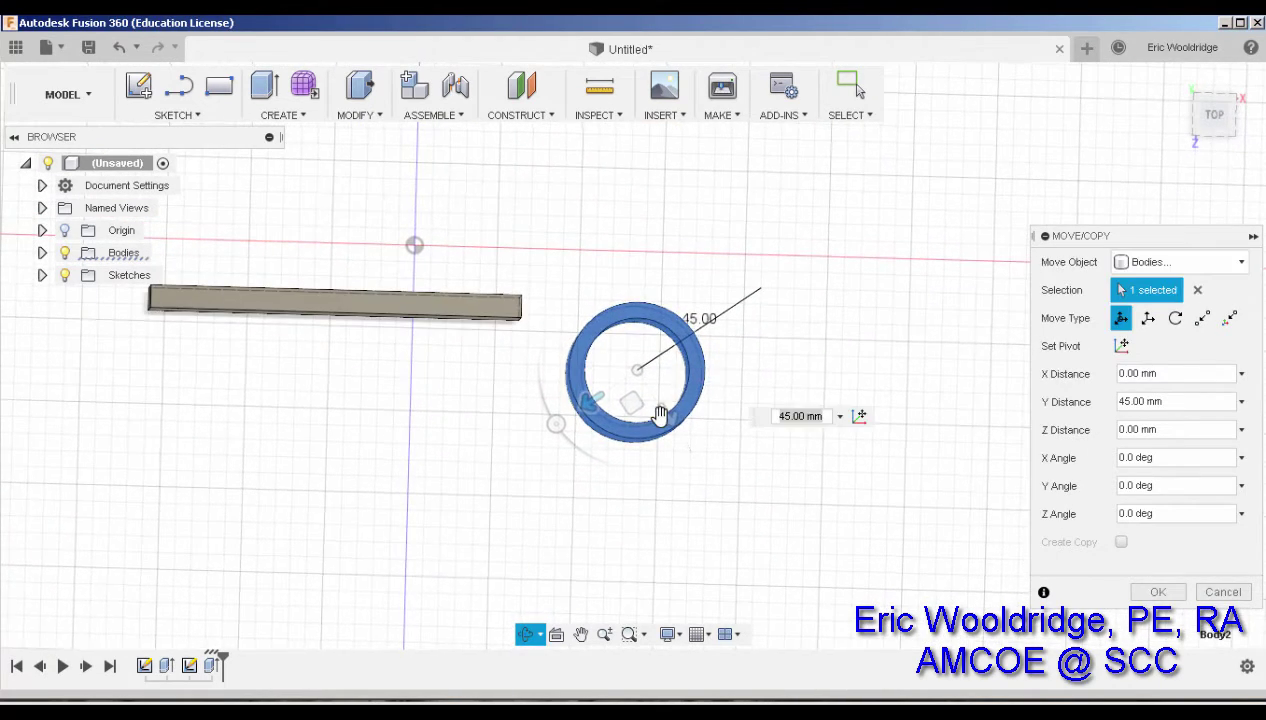
left_click_drag(659, 414, 566, 326)
- Reset the Z angle to 0 and shift the pipe 80 mm vertically onto the plate end
type("0")
key("Return")
middle_click_drag(641, 430, 637, 392, "shift")
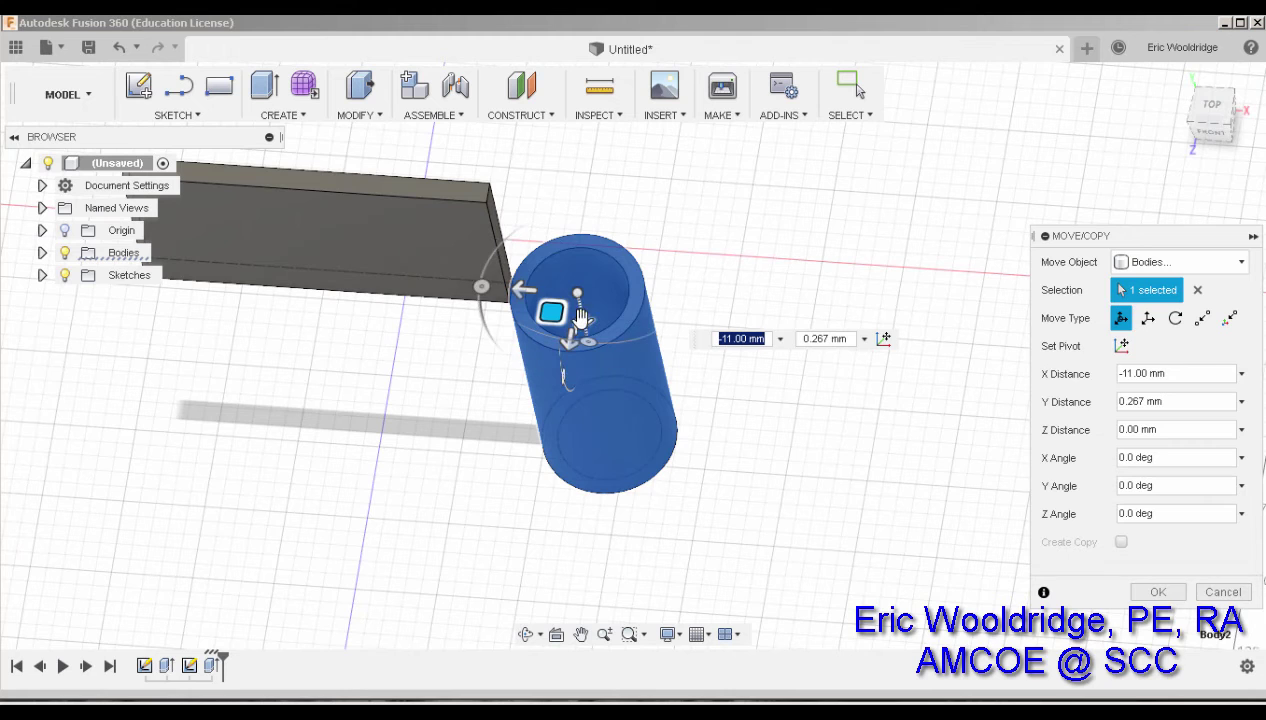
left_click_drag(583, 320, 557, 187)
- Fine-tune the pipe's position with a 5 mm vertical shift and confirm the move
middle_click_drag(670, 300, 681, 305, "shift")
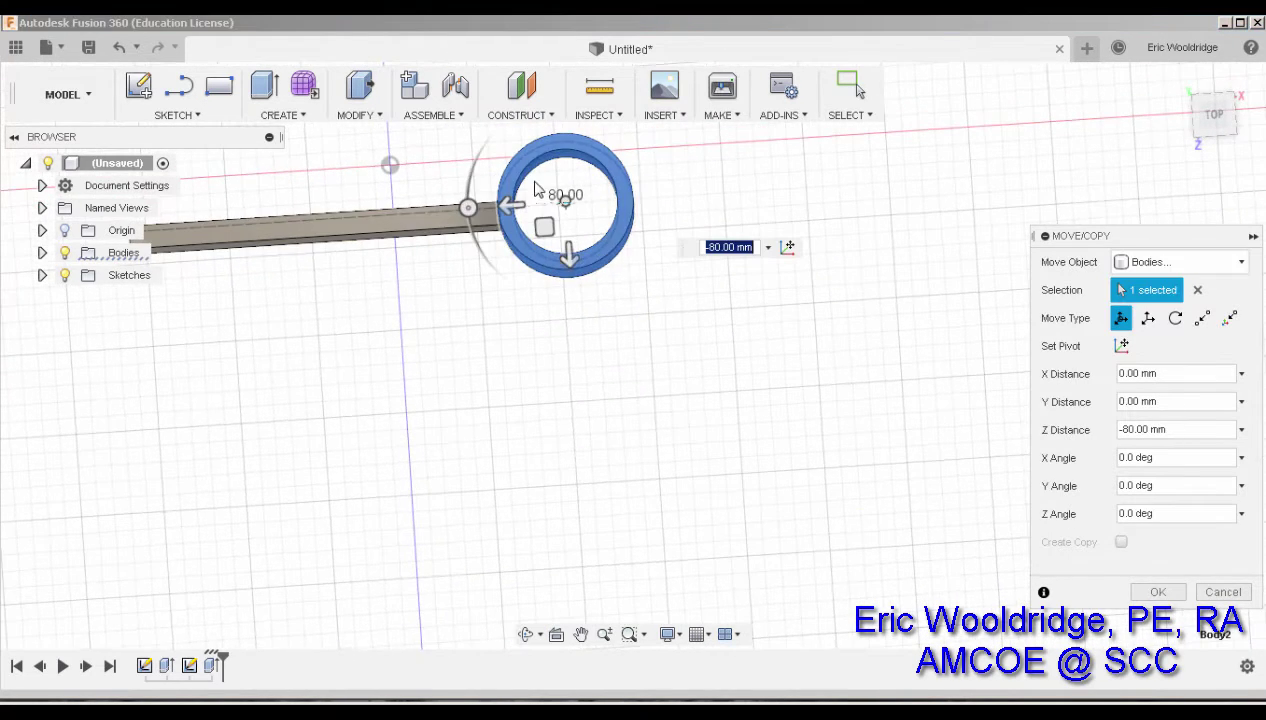
scroll(510, 205, "up", 10)
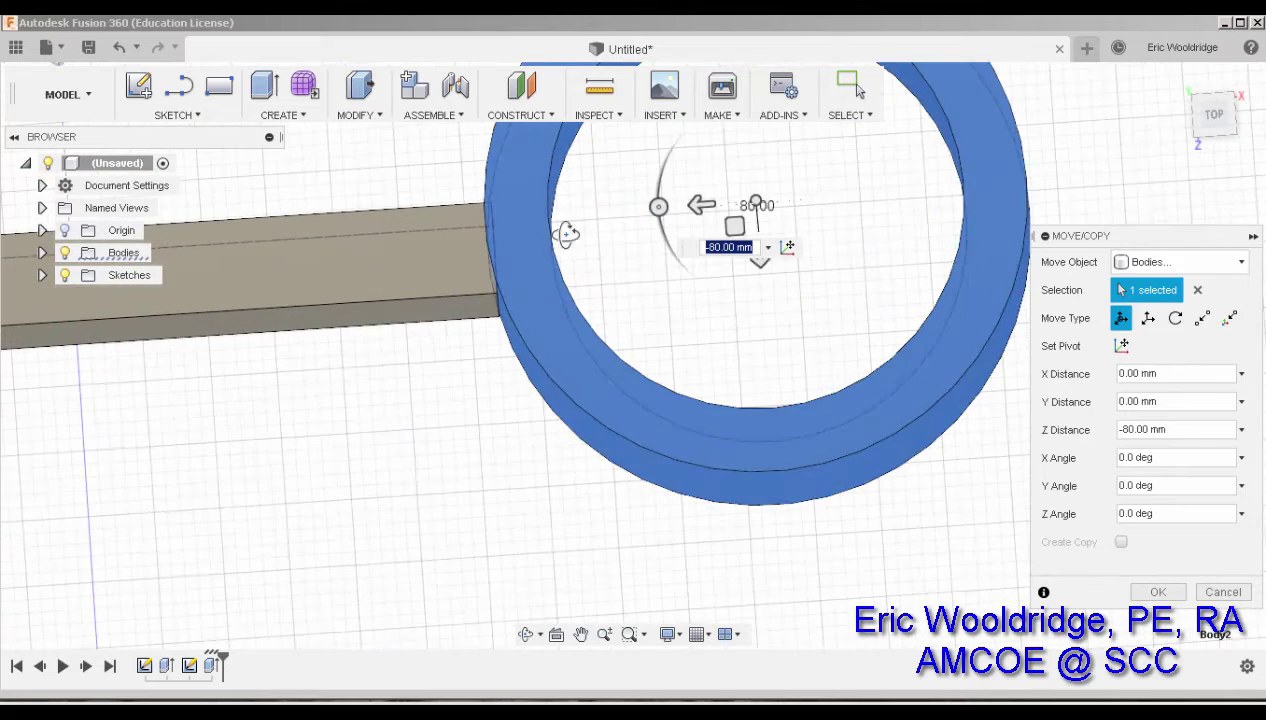
middle_click_drag(565, 234, 565, 235, "shift")
left_click_drag(733, 226, 730, 243)
middle_click_drag(418, 470, 593, 226, "shift")
mouse_move(590, 207)
left_mouse_down()
mouse_move(588, 240)
mouse_move(588, 228)
left_mouse_up()
scroll(478, 310, "up", 3)
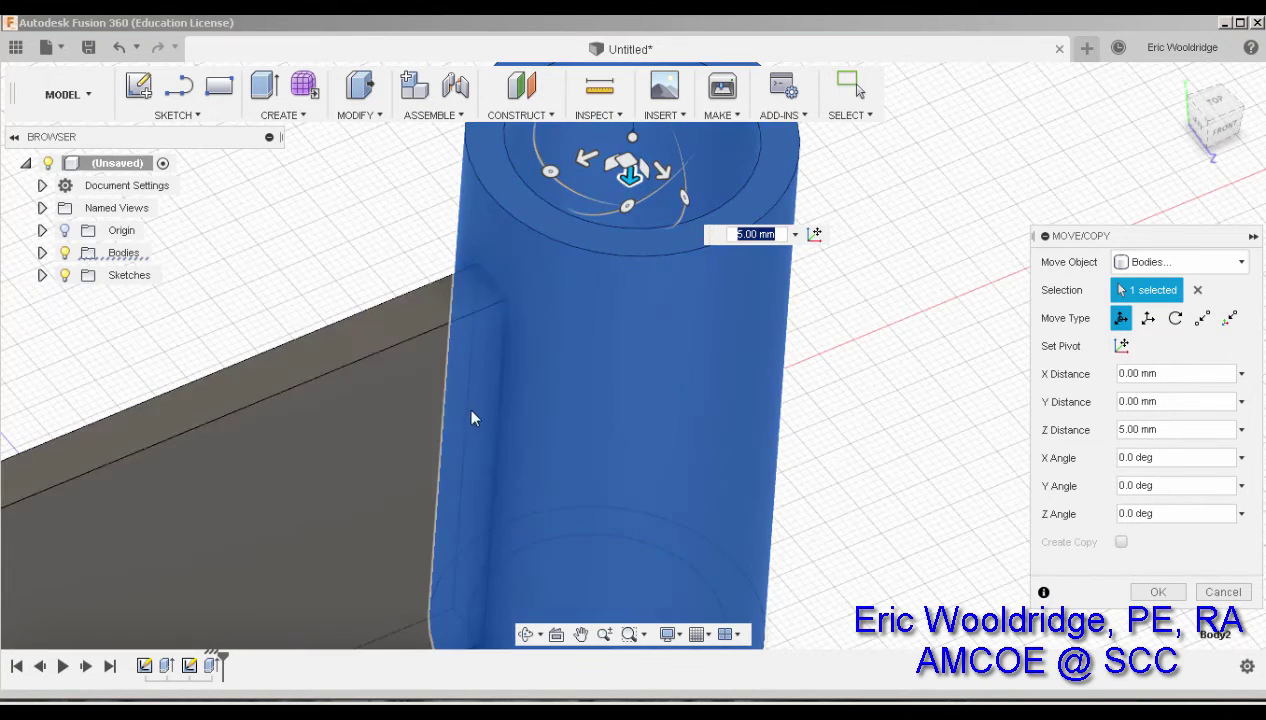
scroll(735, 411, "down", 3)
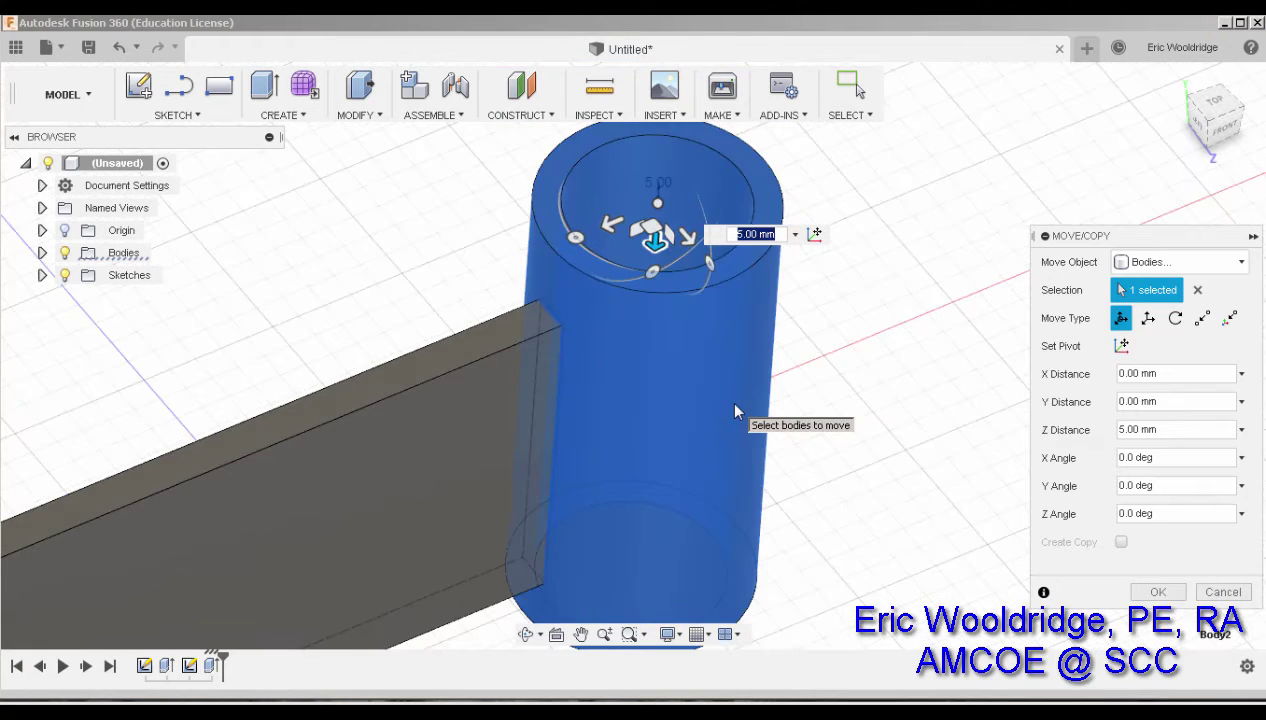
middle_click_drag(729, 424, 760, 454, "shift")
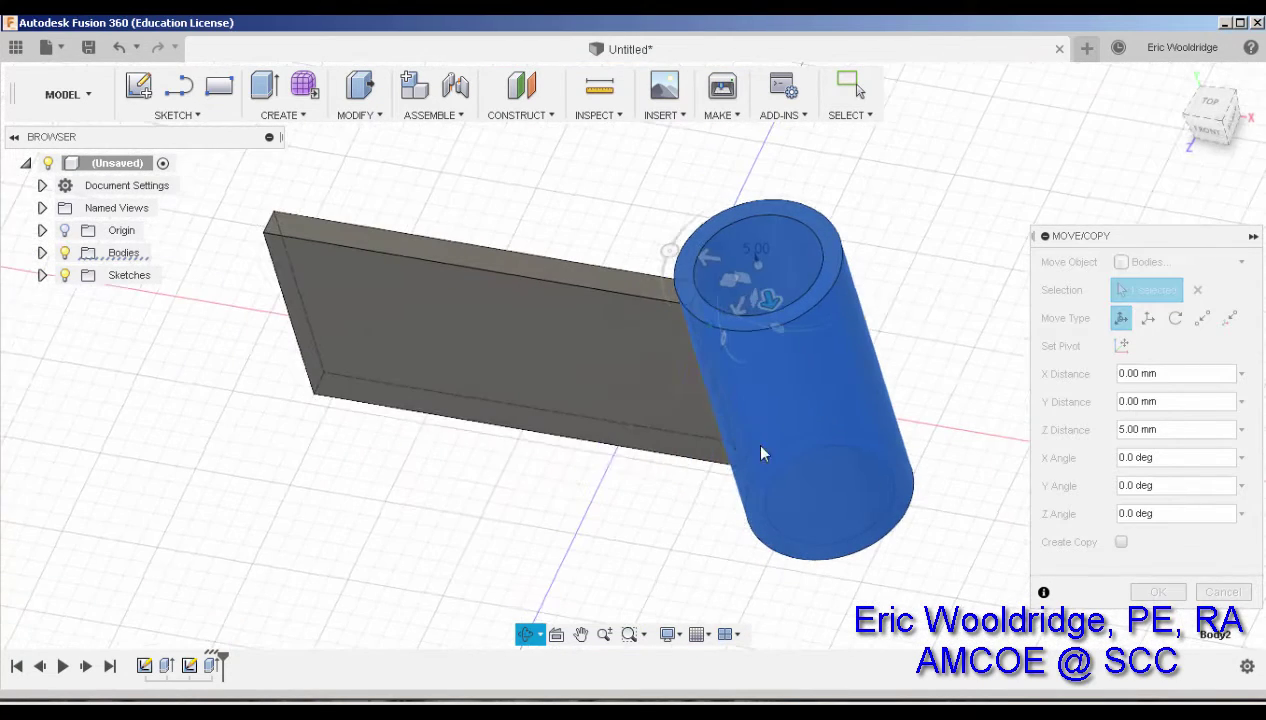
left_click(1158, 591)
- Expand Bodies, select Body2 and Body1, and orbit to inspect the pipe-plate overlap
middle_click_drag(884, 333, 880, 400, "shift")
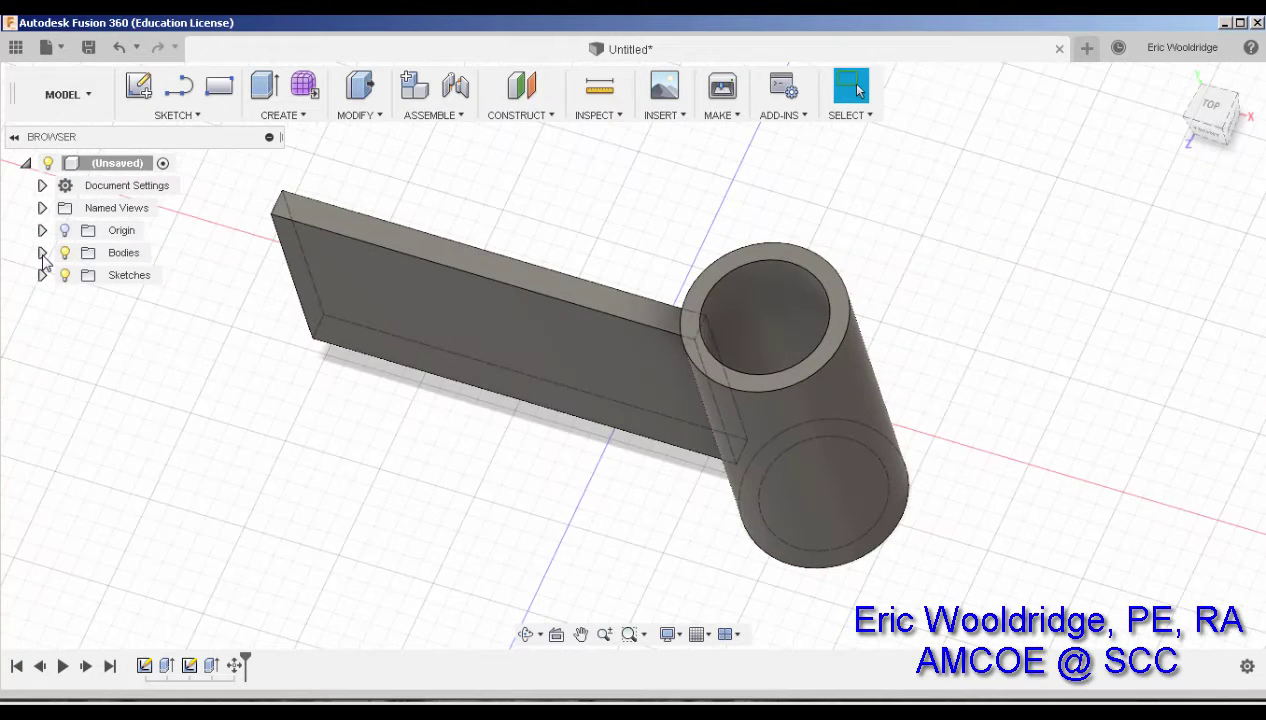
left_click(42, 253)
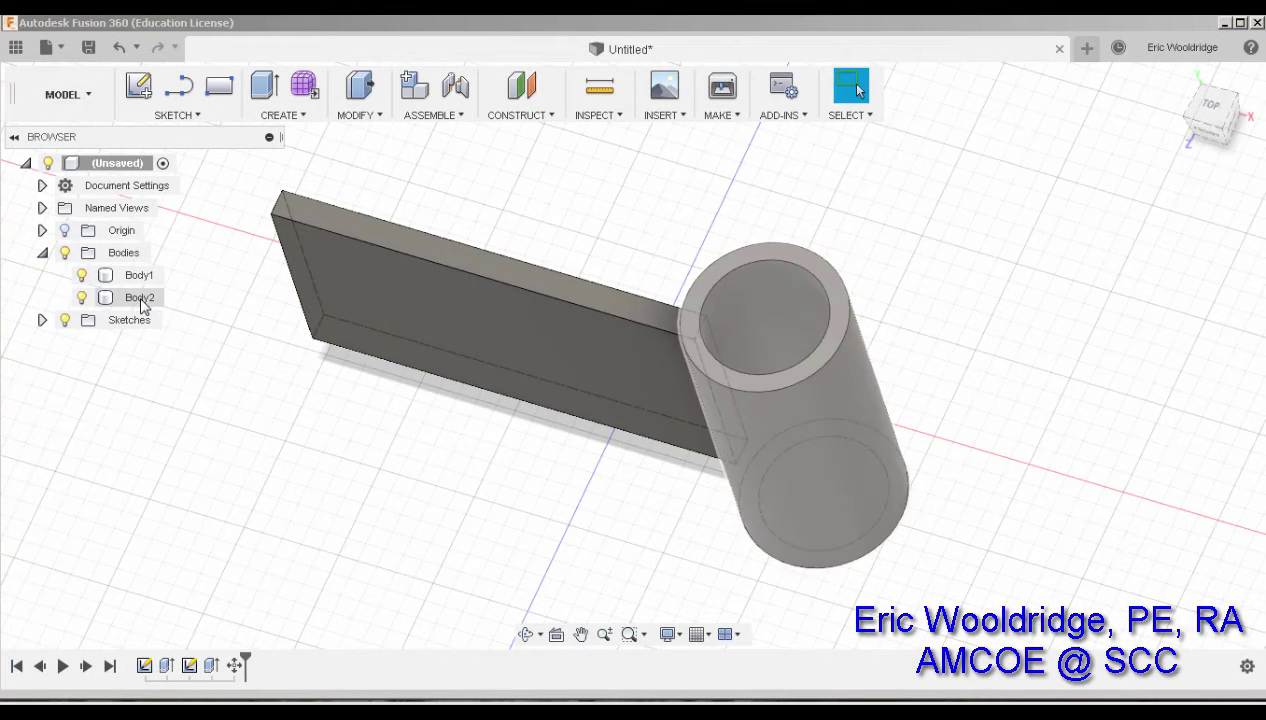
left_click(141, 300)
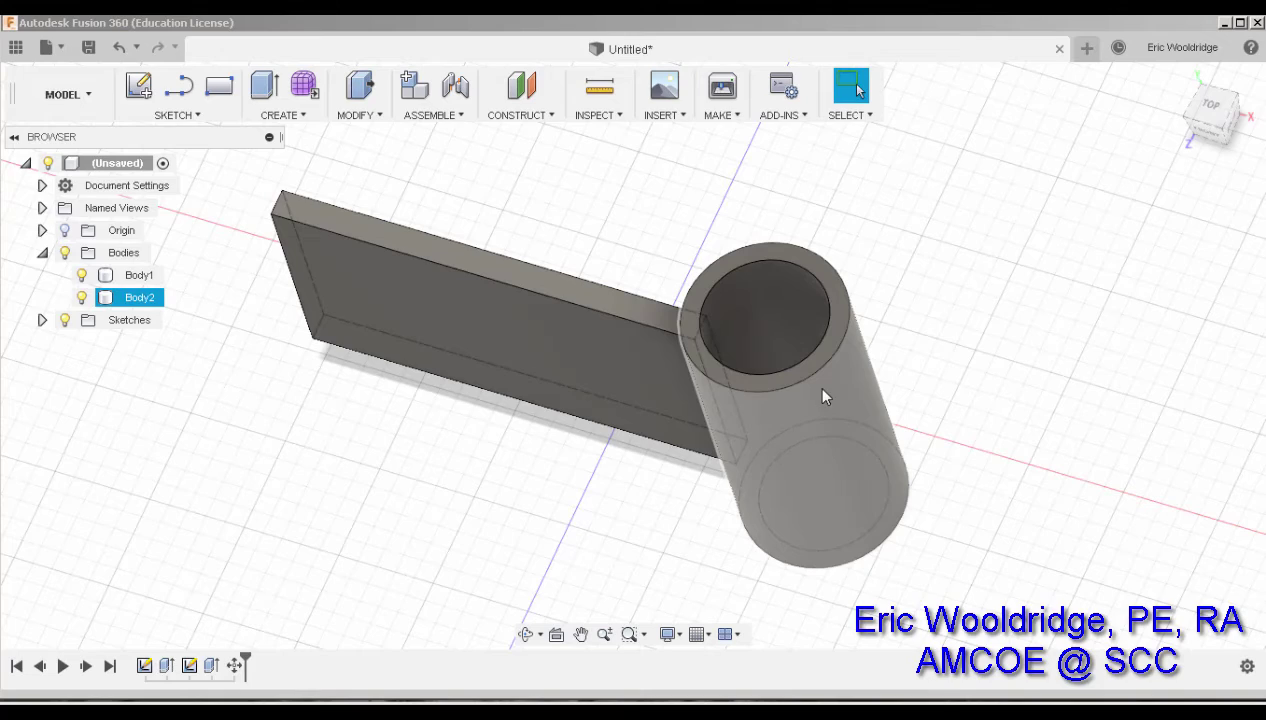
middle_click_drag(803, 438, 758, 446, "shift")
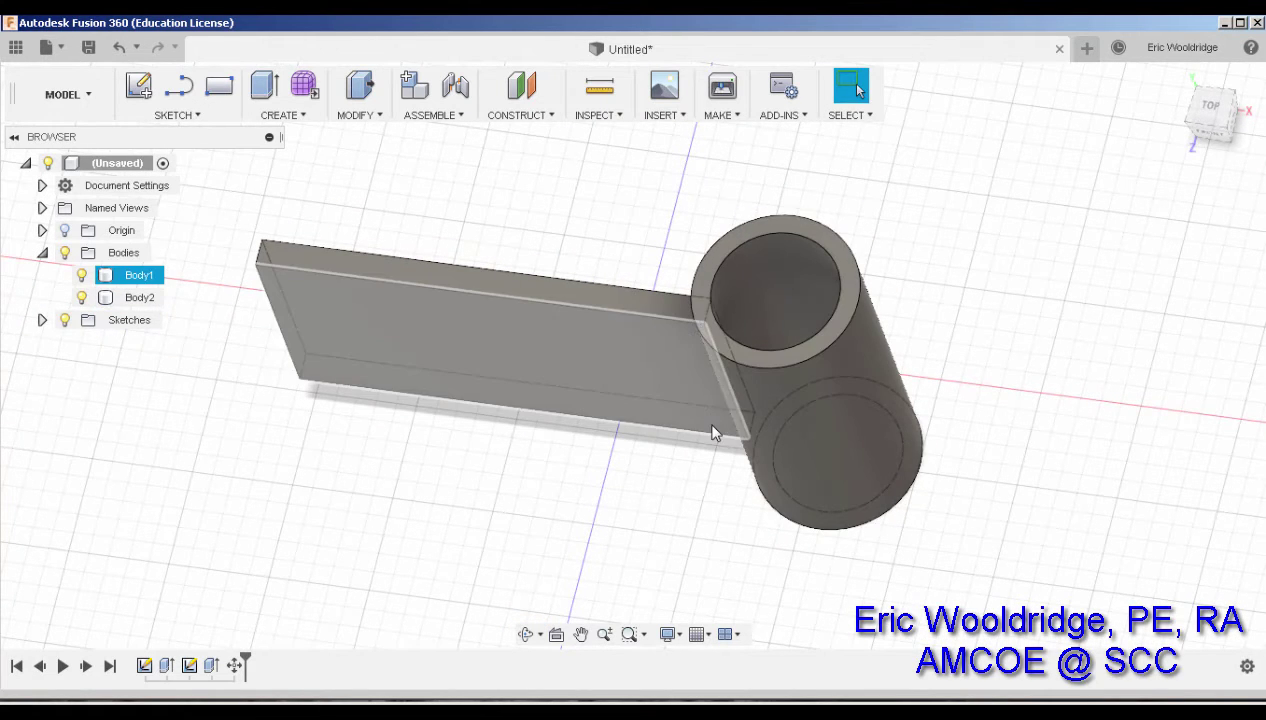
middle_click_drag(712, 376, 730, 258, "shift")
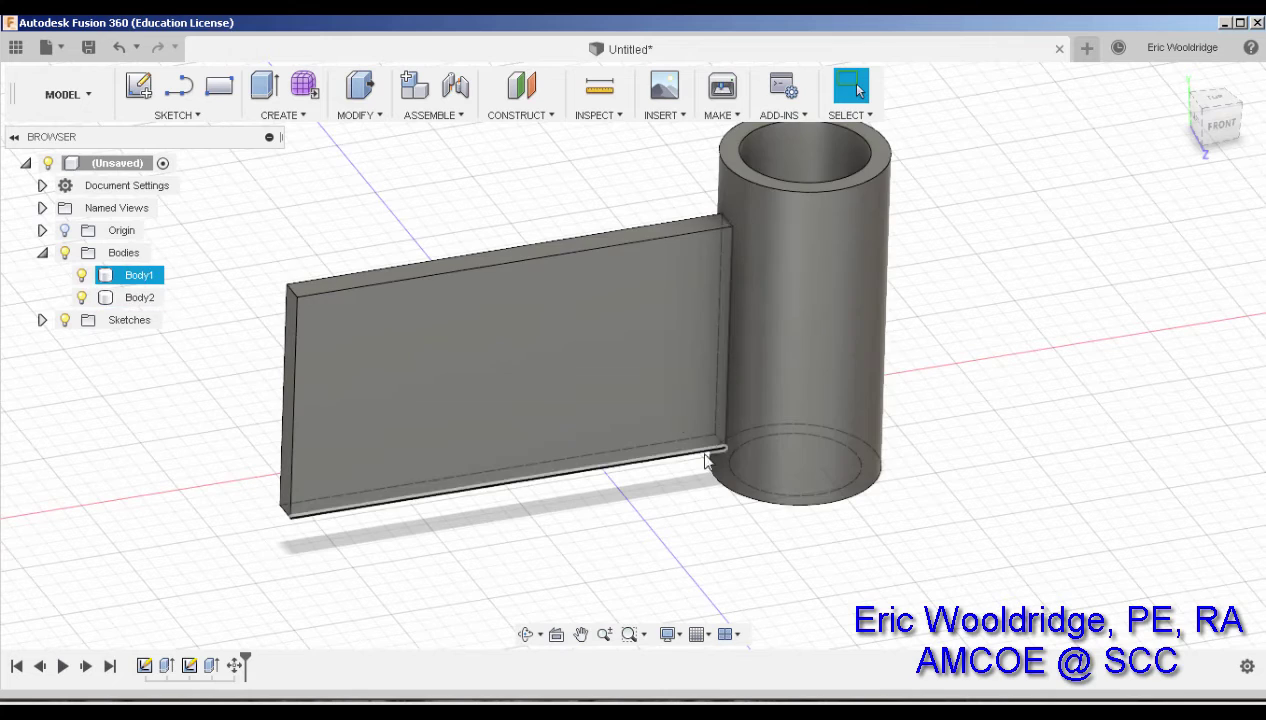
left_click(783, 277)
middle_click_drag(753, 313, 718, 355)
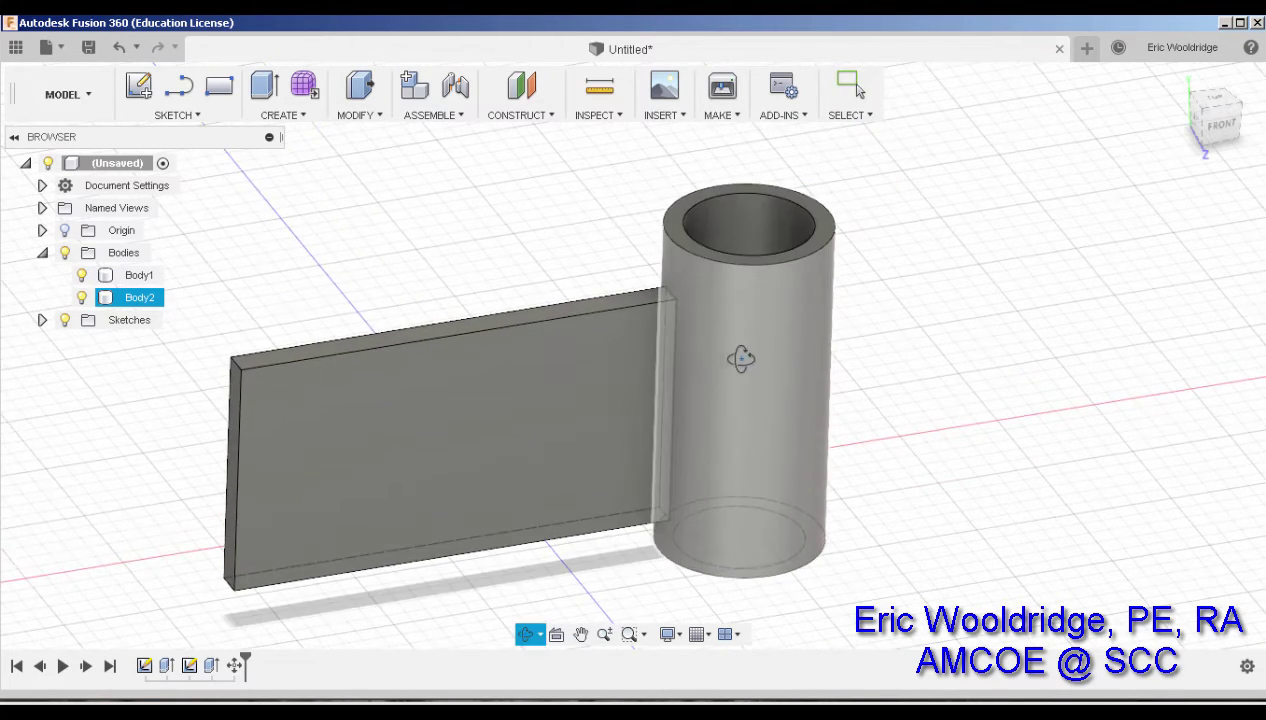
middle_click_drag(736, 358, 684, 407, "shift")
left_click(665, 407)
left_click(203, 257)
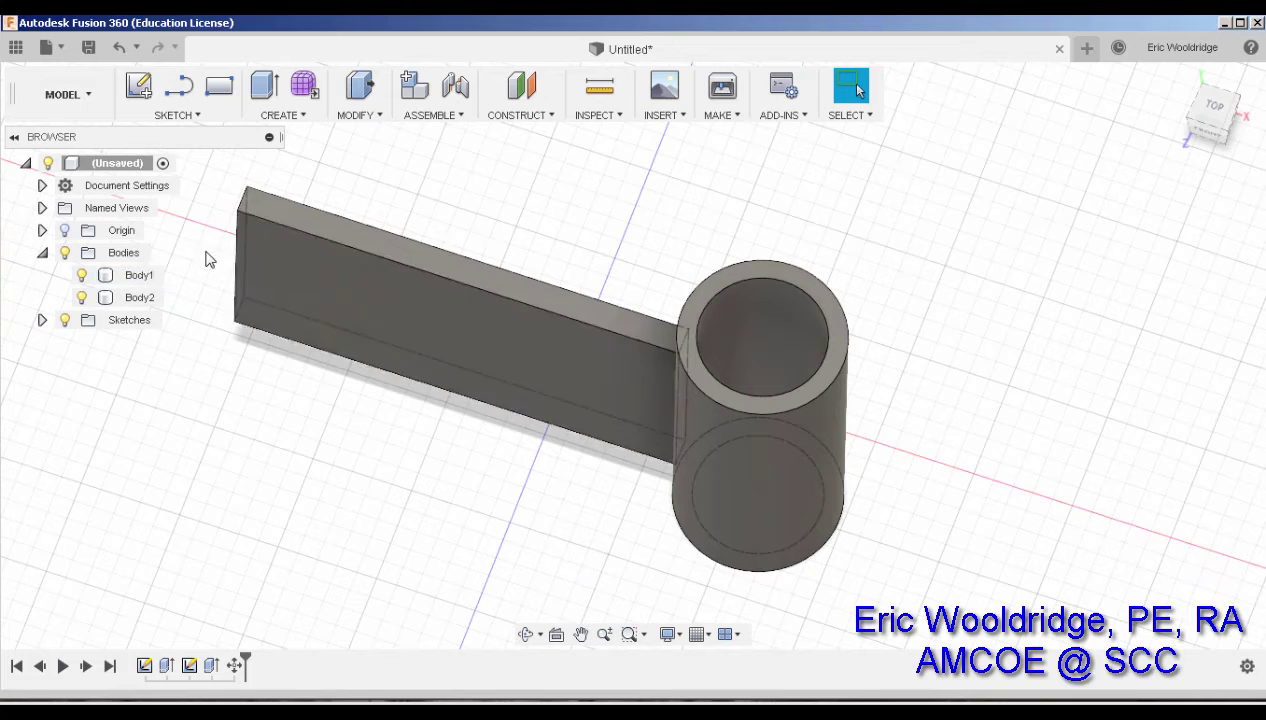
- Combine with Body1 as target and Body2 as tool using the Join operation
left_click(355, 115)
left_click(280, 115)
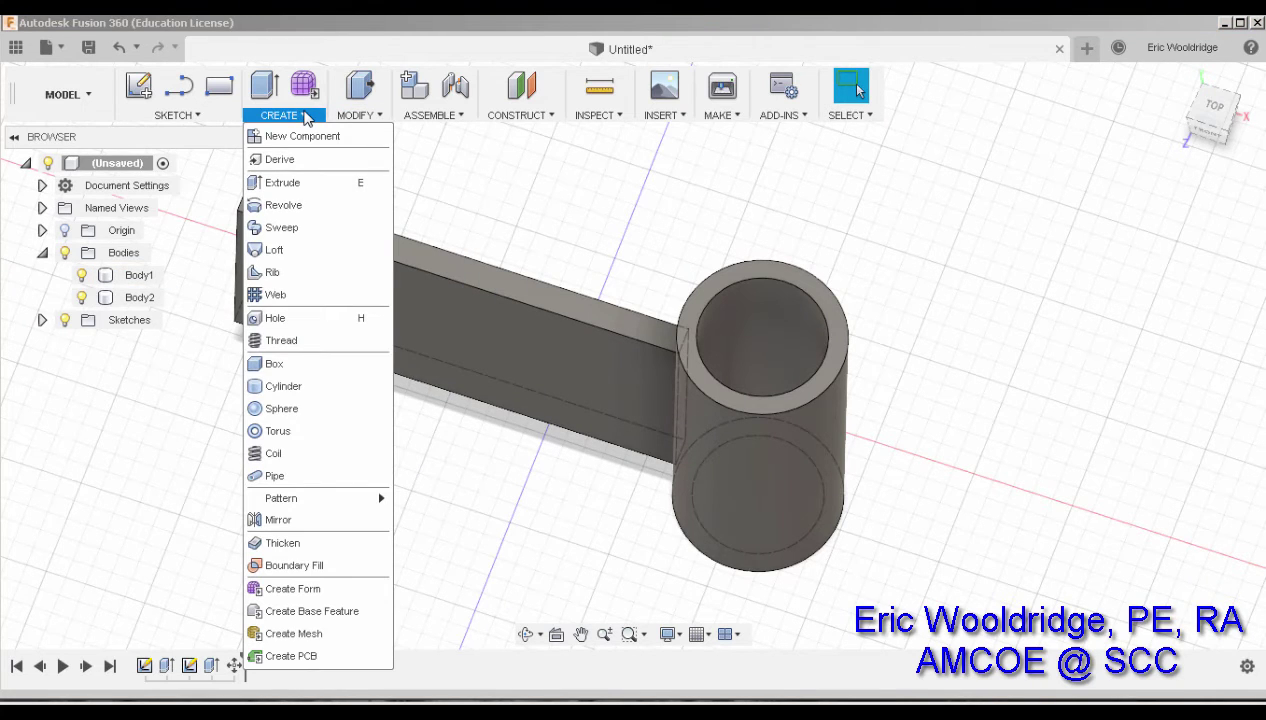
left_click(355, 116)
left_click(352, 117)
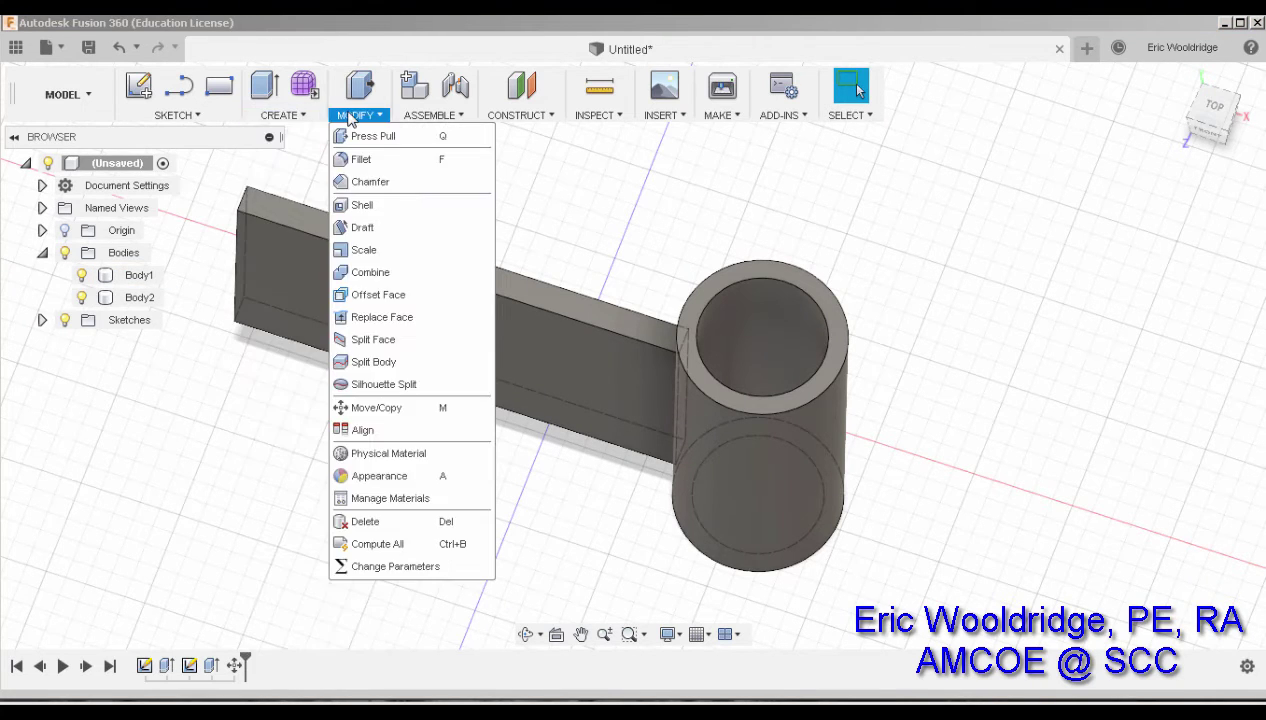
left_click(370, 272)
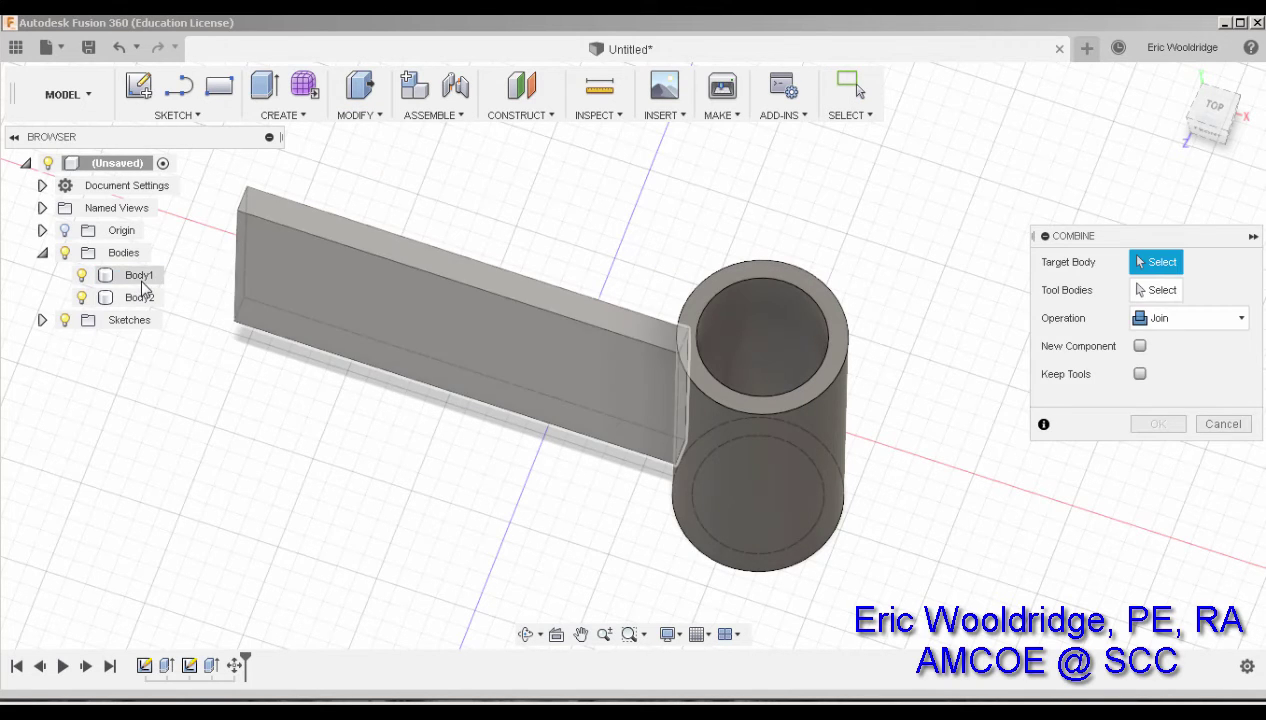
left_click(140, 275)
left_click(141, 297)
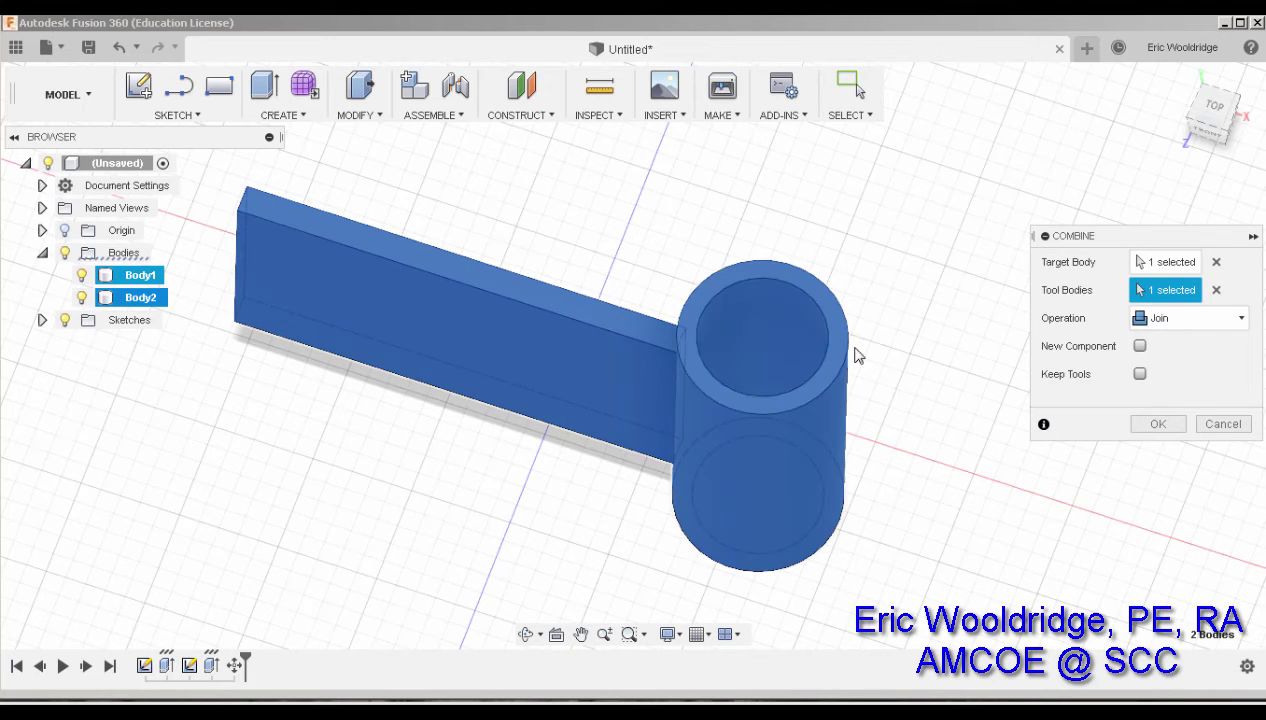
left_click(1168, 426)
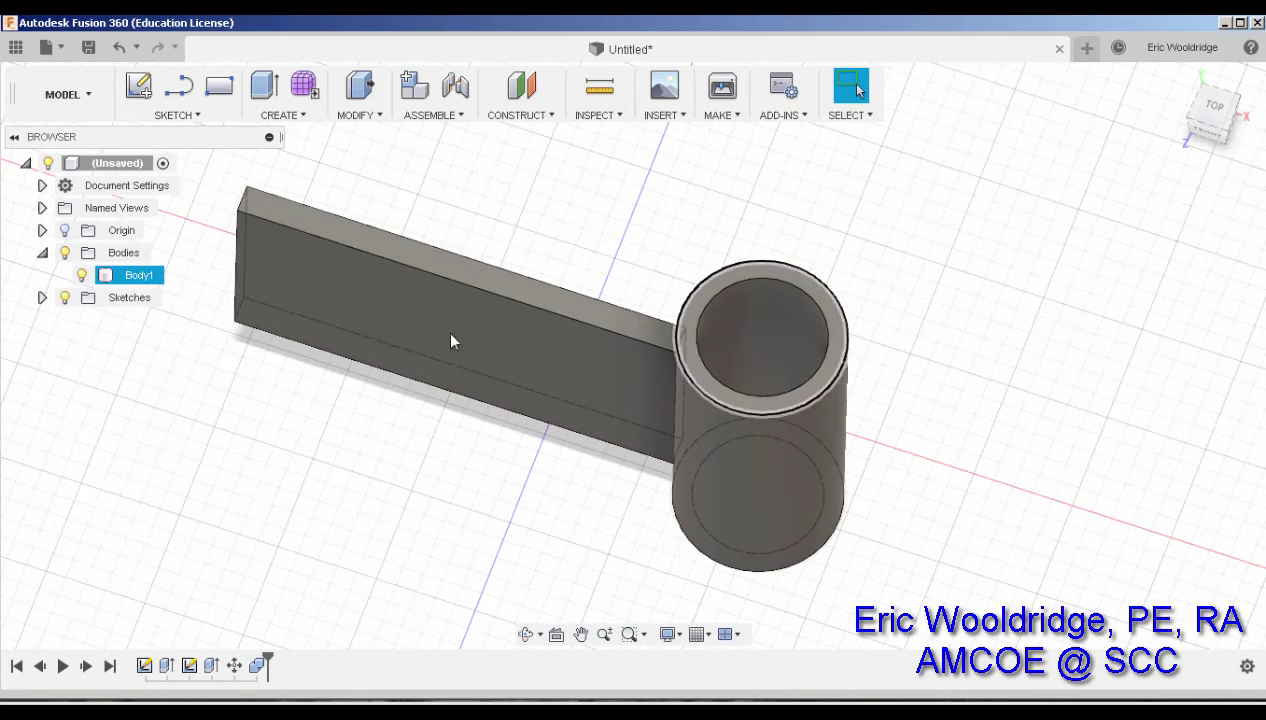
- Fillet the junction edge between plate and tube with a 5 mm radius
middle_click_drag(765, 363, 945, 375, "shift")
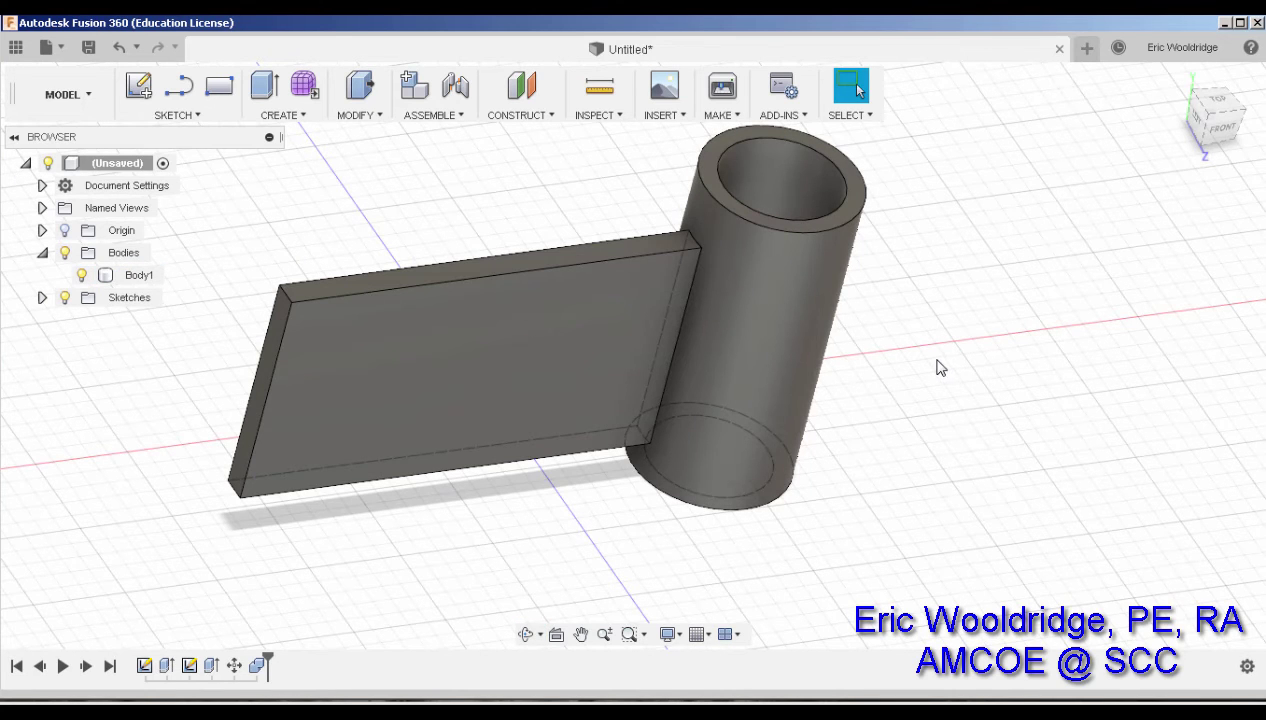
middle_click_drag(938, 367, 896, 316, "shift")
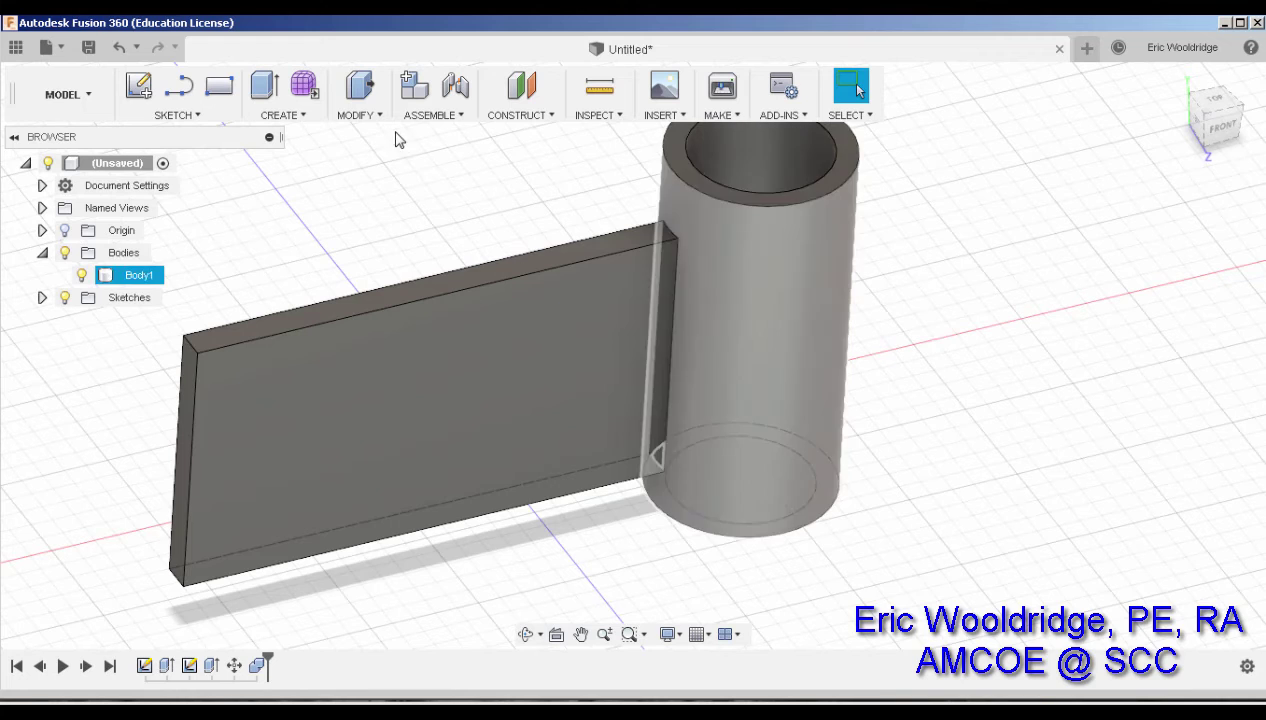
left_click(357, 114)
left_click(361, 160)
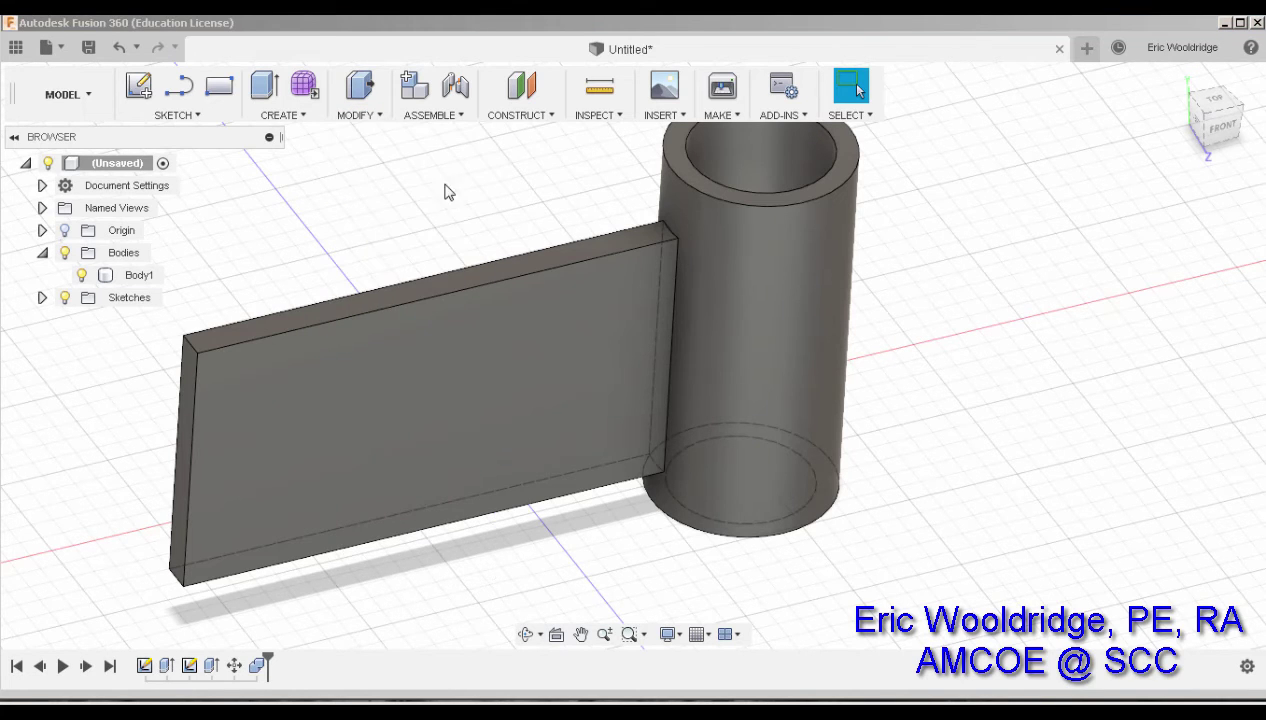
left_click(671, 285)
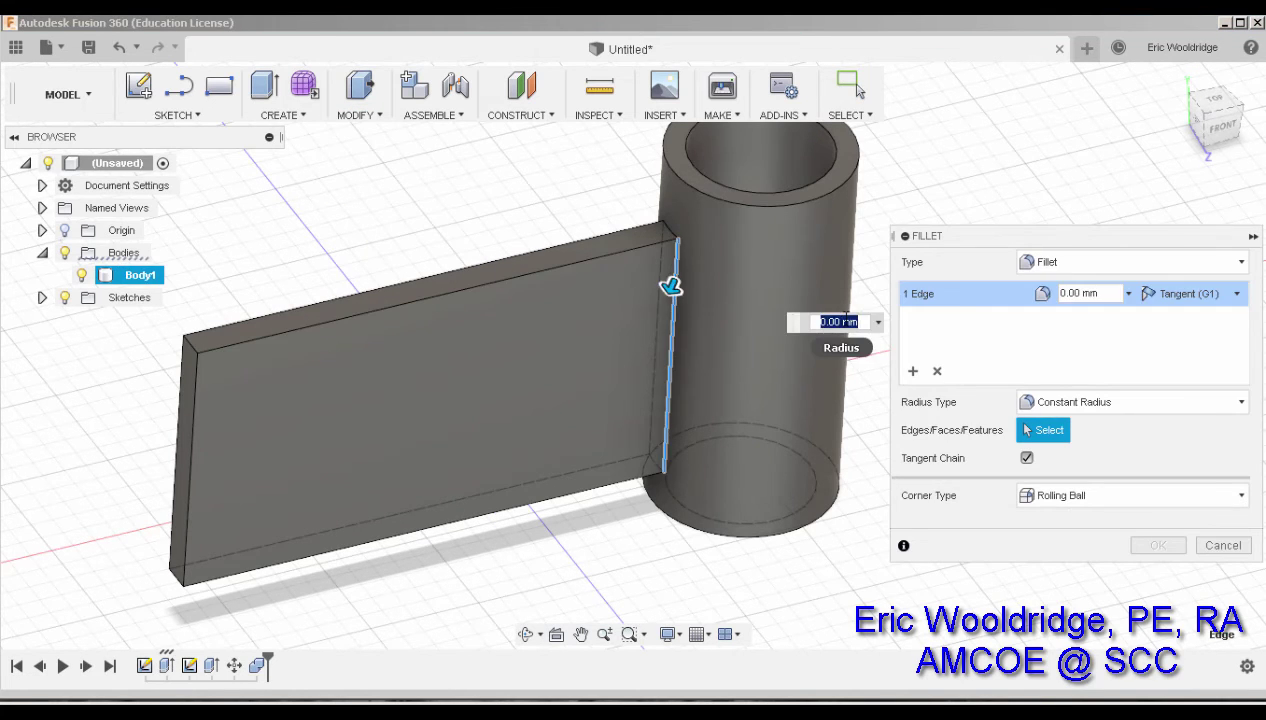
type("5")
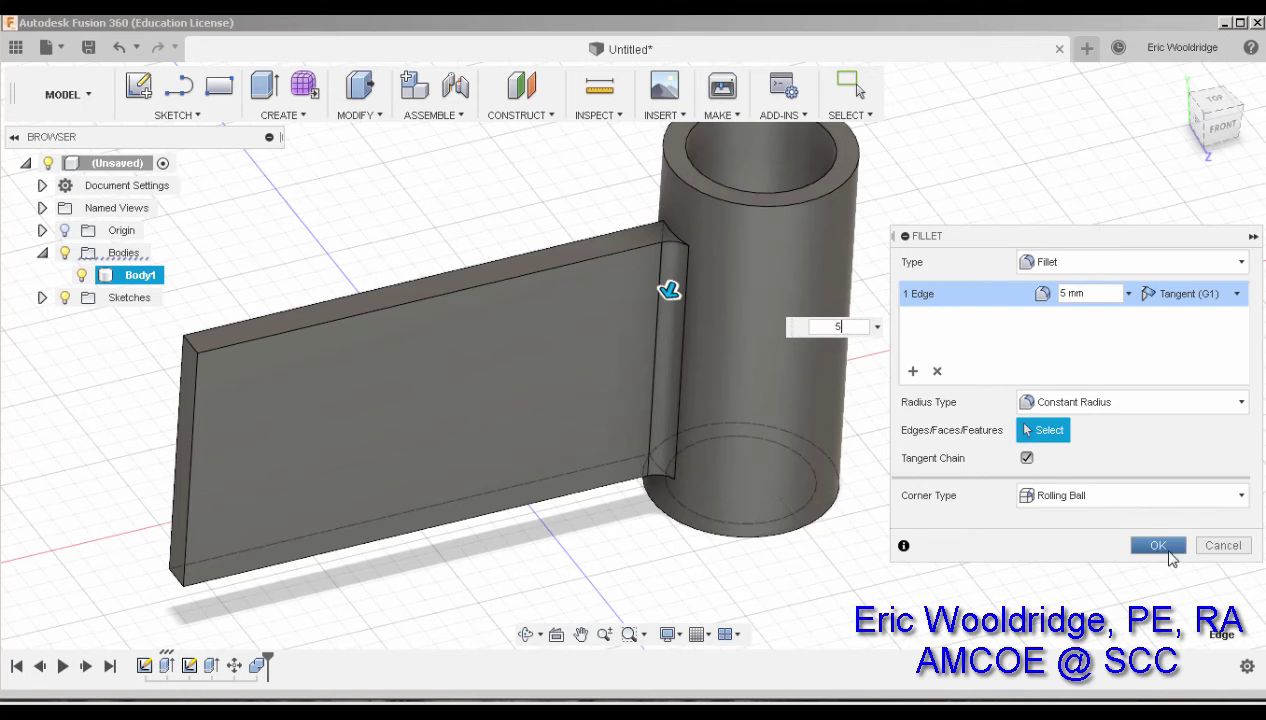
left_click(1157, 545)
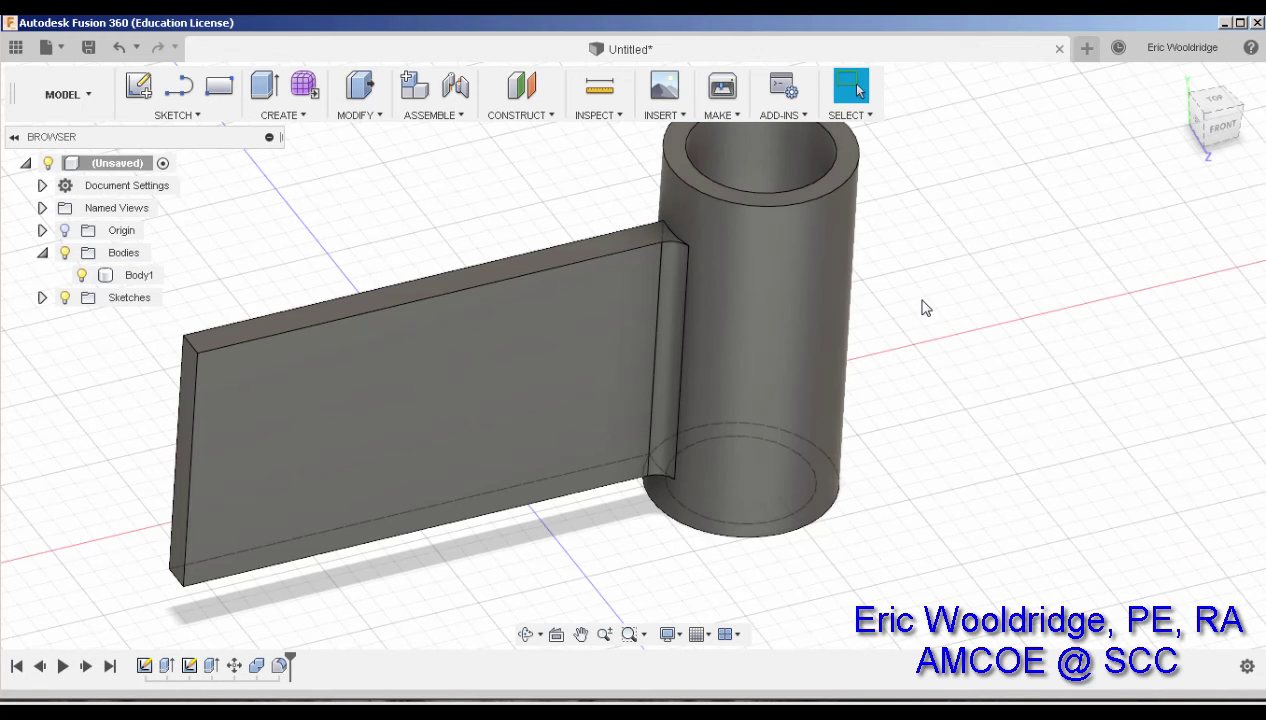